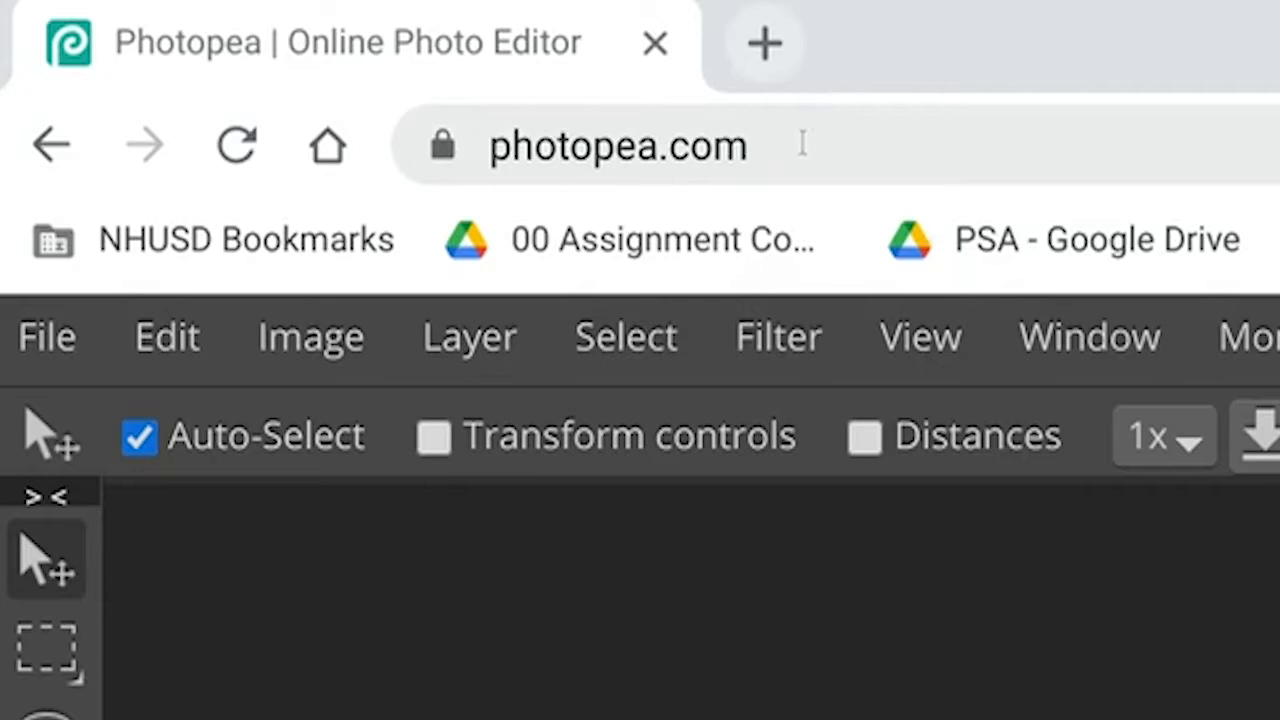
Open the photo IMG_9614.JPG from the Headshot folder on the computer.
{"action": "left_click", "coordinate": [802, 139]}
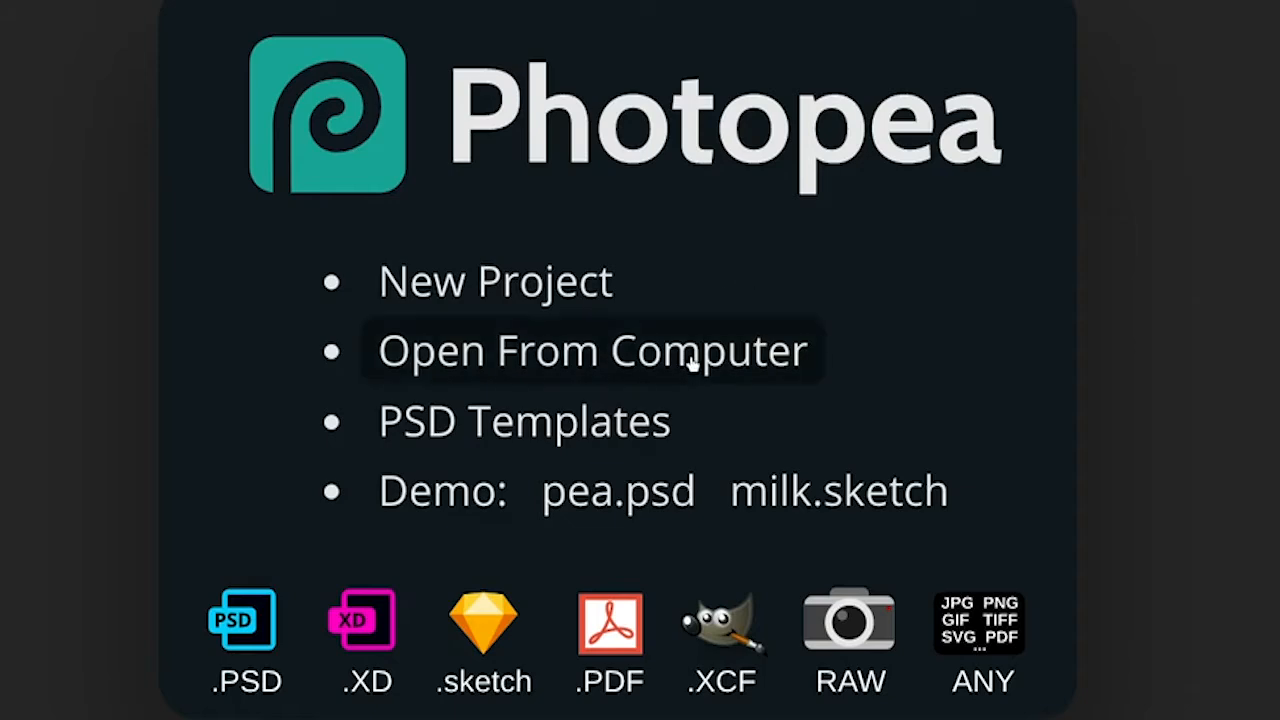
{"action": "left_click", "coordinate": [693, 362]}
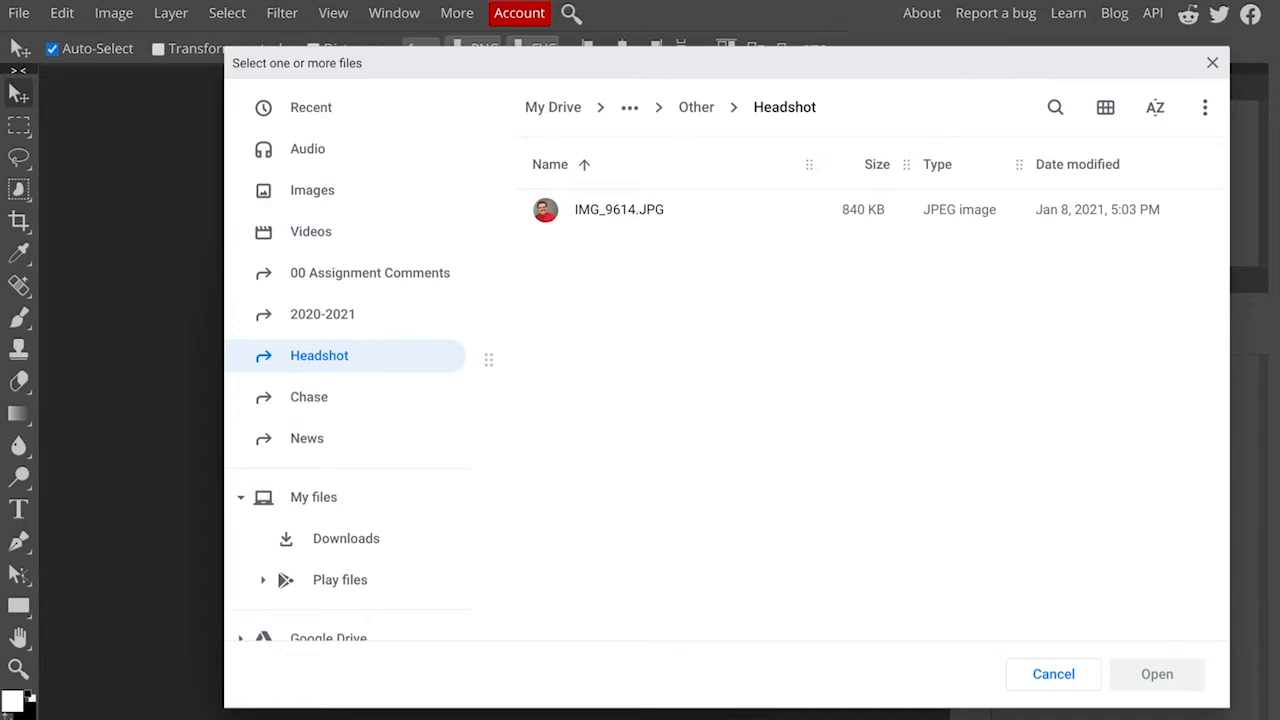
{"action": "left_click", "coordinate": [592, 208]}
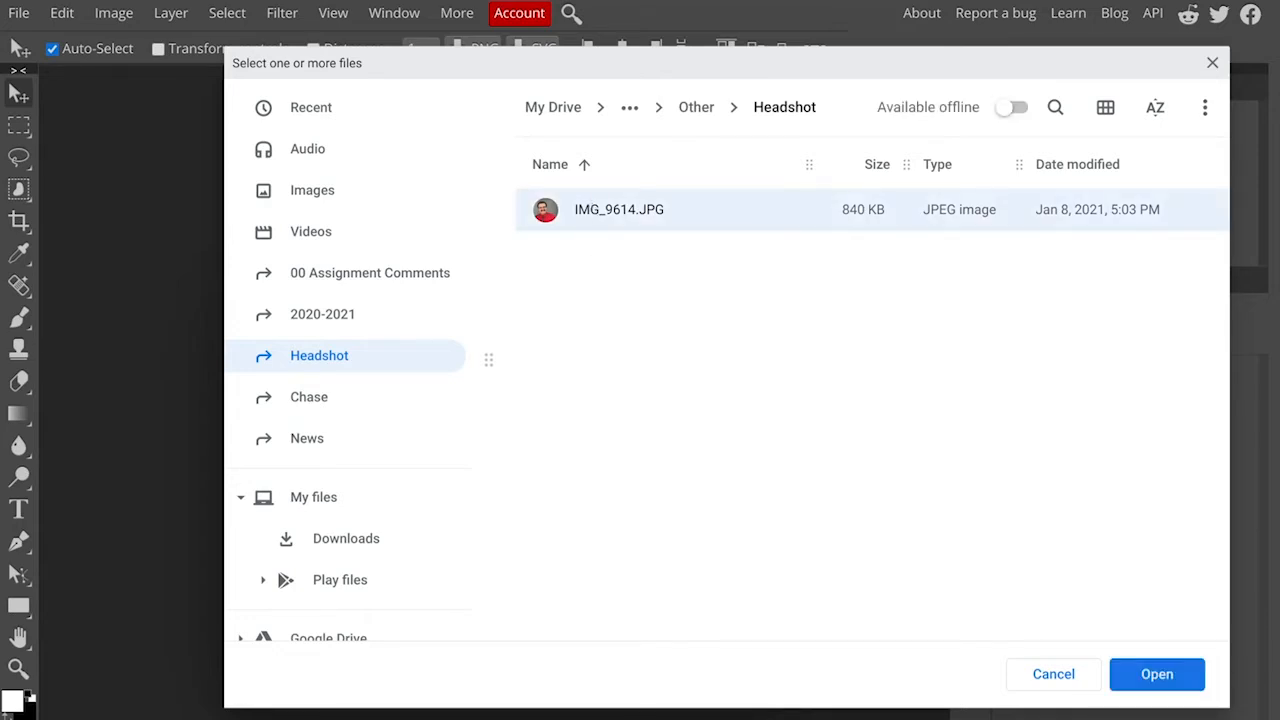
{"action": "left_click", "coordinate": [1163, 680]}
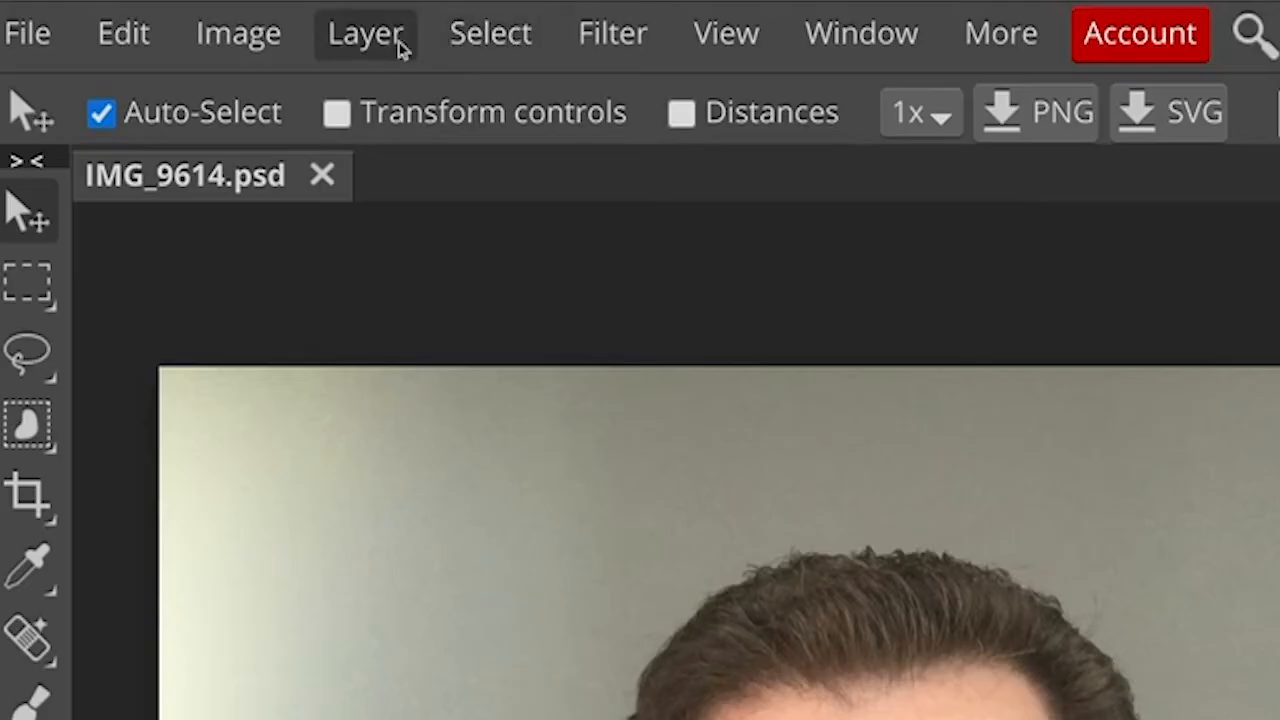
Duplicate the Background layer and hide the original.
{"action": "left_click", "coordinate": [183, 14]}
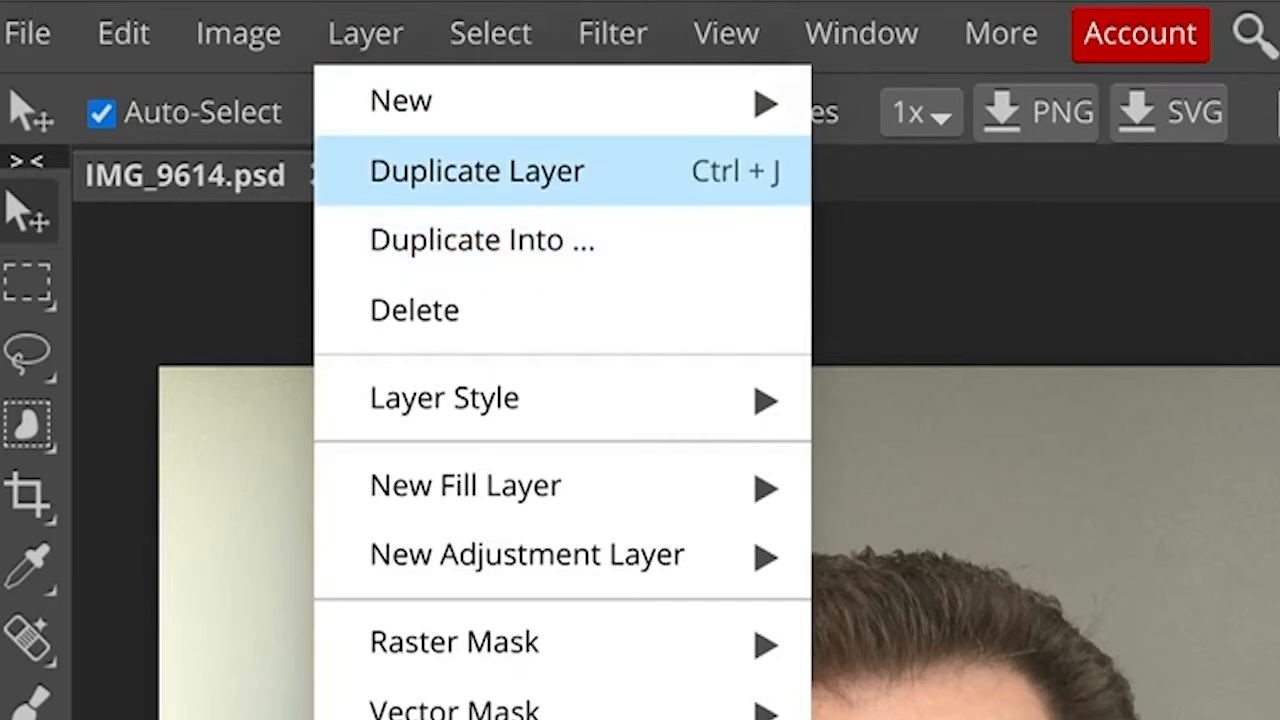
{"action": "left_click", "coordinate": [476, 171]}
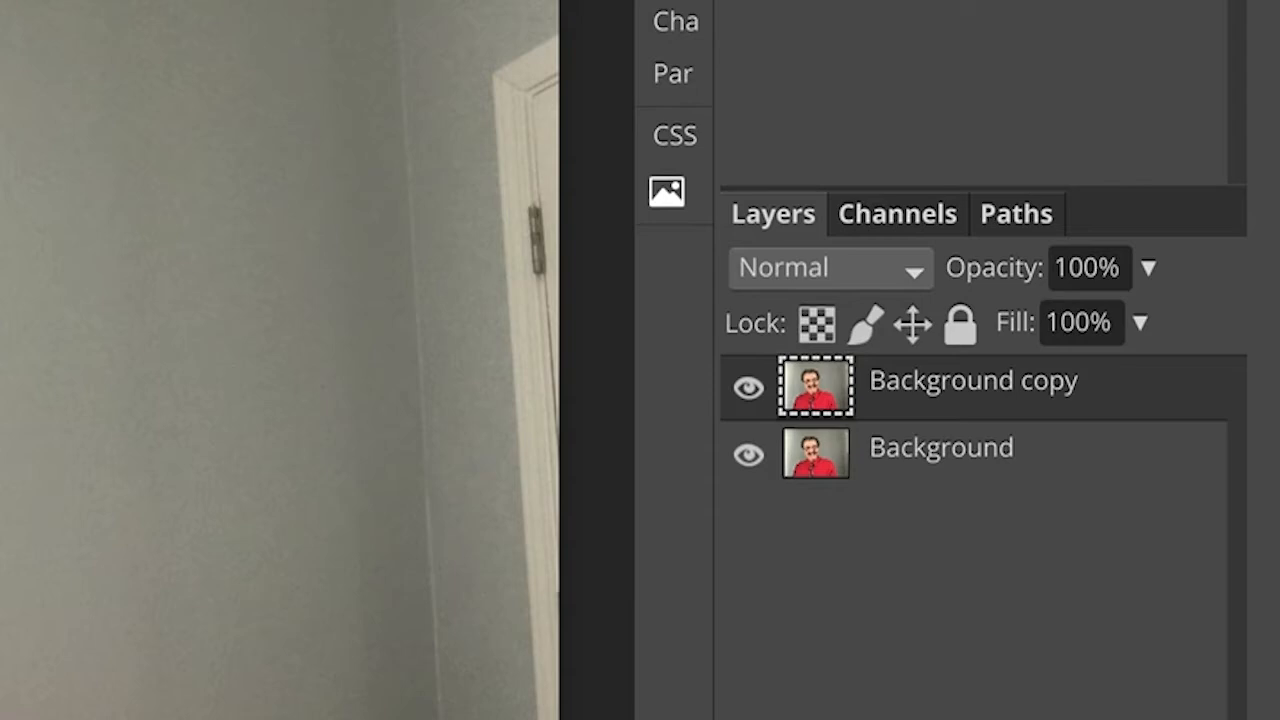
{"action": "left_click", "coordinate": [747, 456]}
Rename the duplicated layer to Headshot.
{"action": "double_click", "coordinate": [963, 388]}
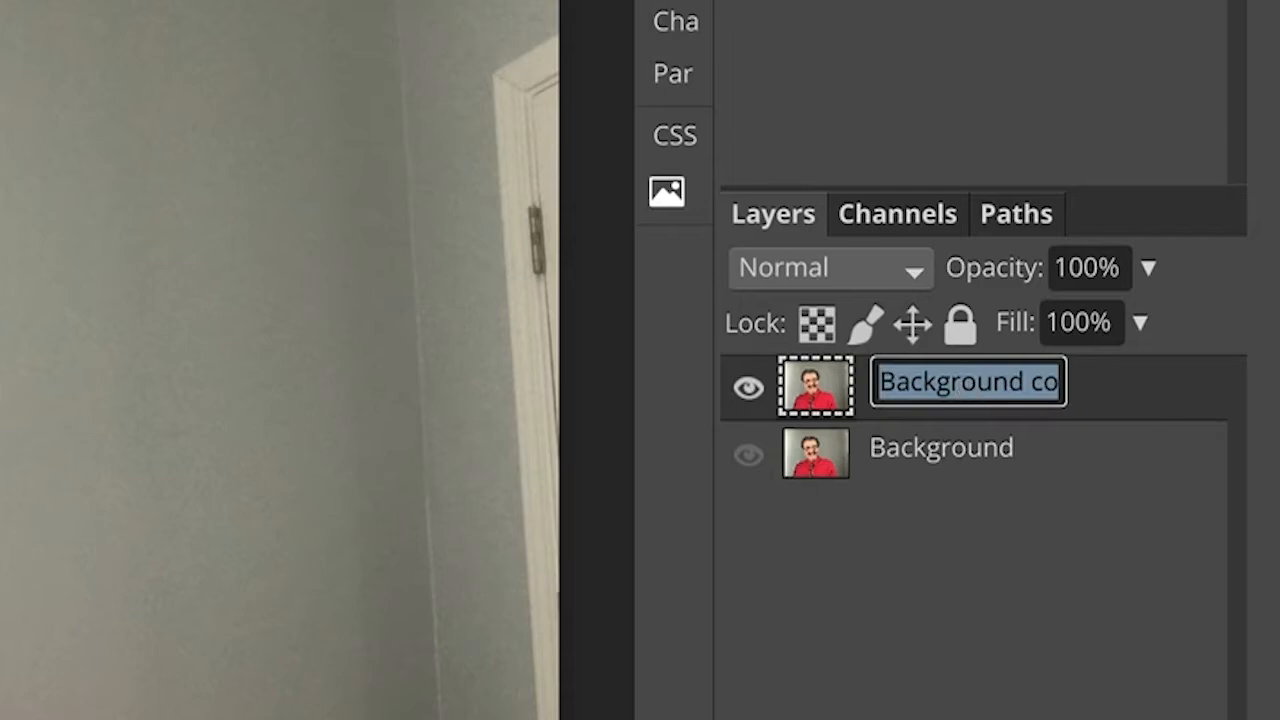
{"action": "type", "text": "Headshot"}
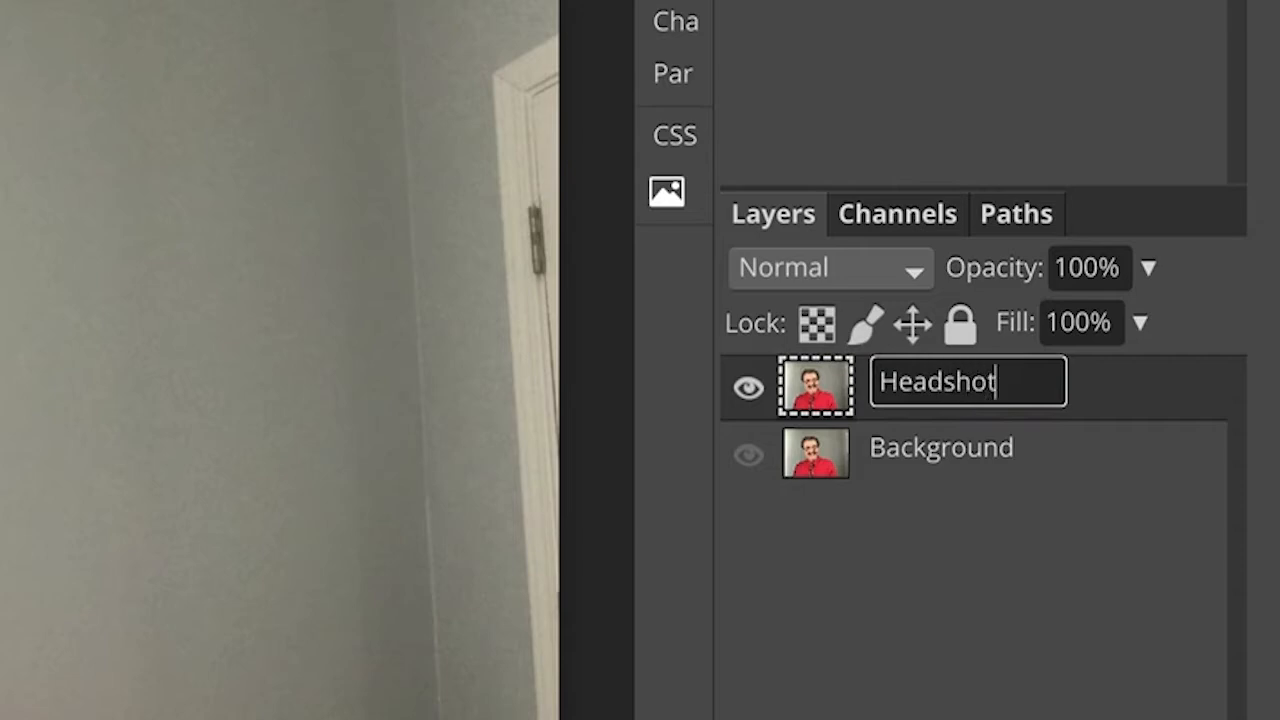
{"action": "key", "text": "Return"}
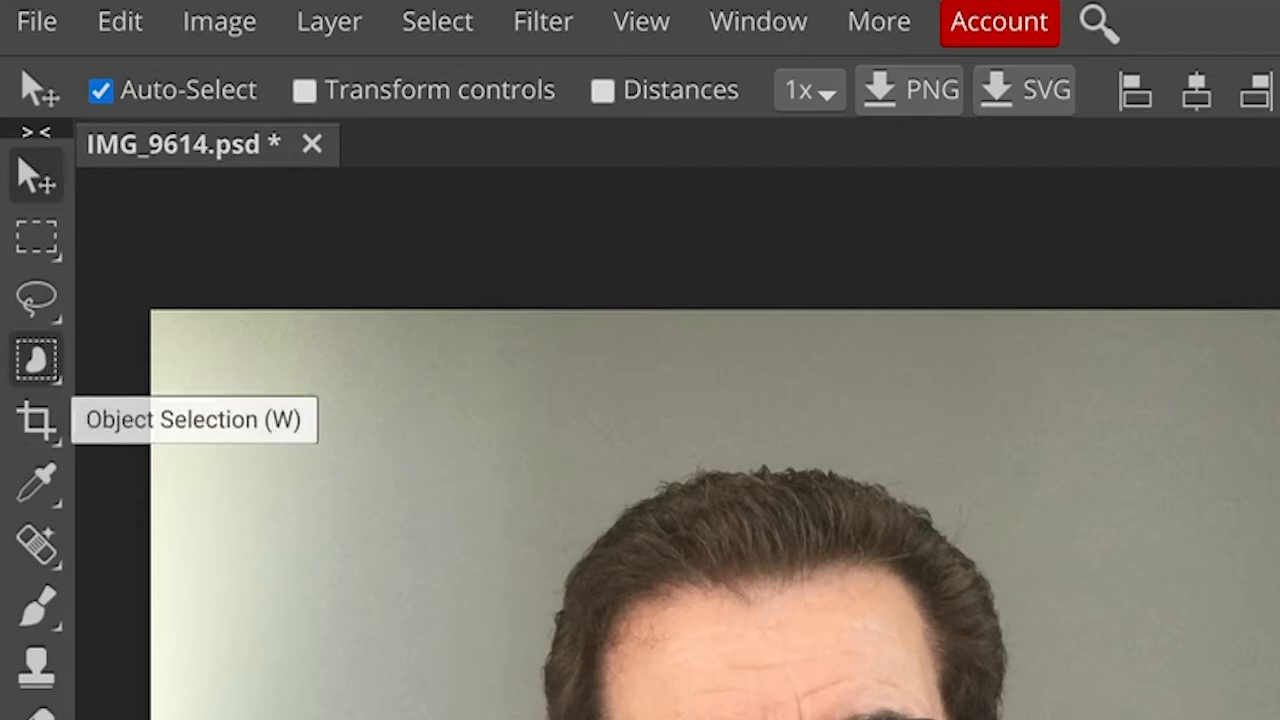
Select the grey wall around the man's head with the Magic Wand and cut it from the Headshot layer.
{"action": "left_click", "coordinate": [50, 368]}
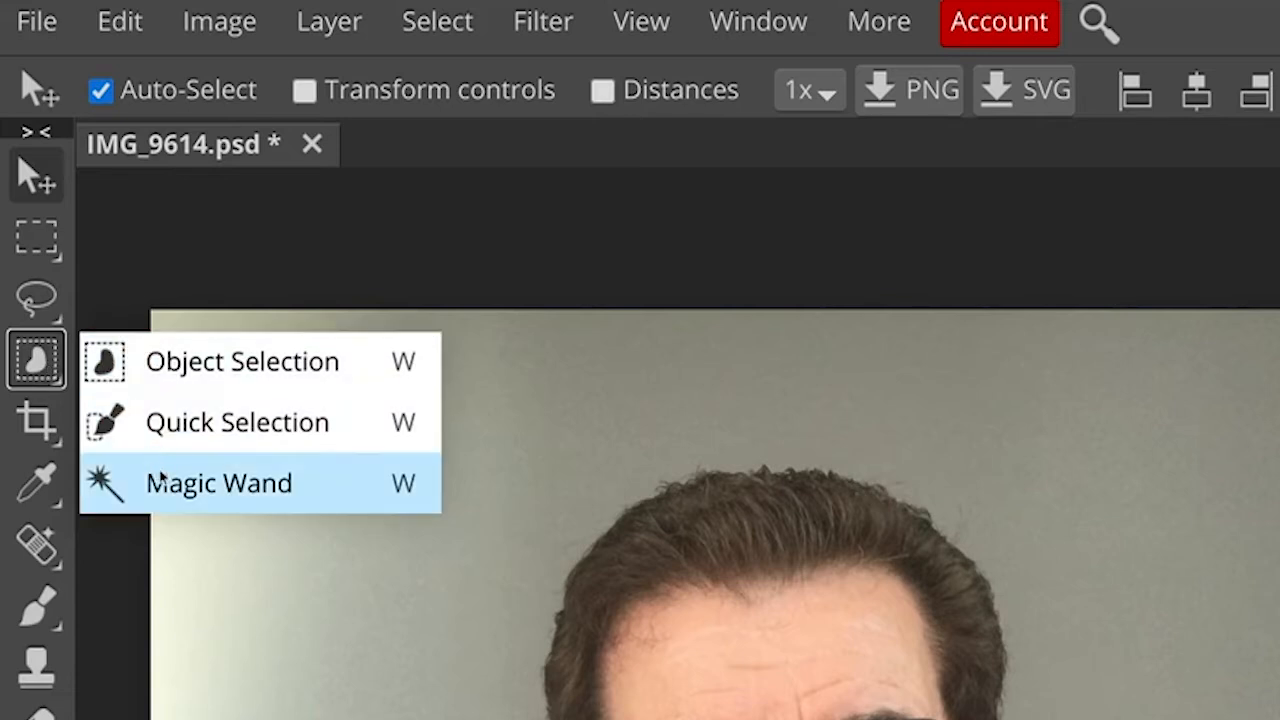
{"action": "left_click", "coordinate": [160, 480]}
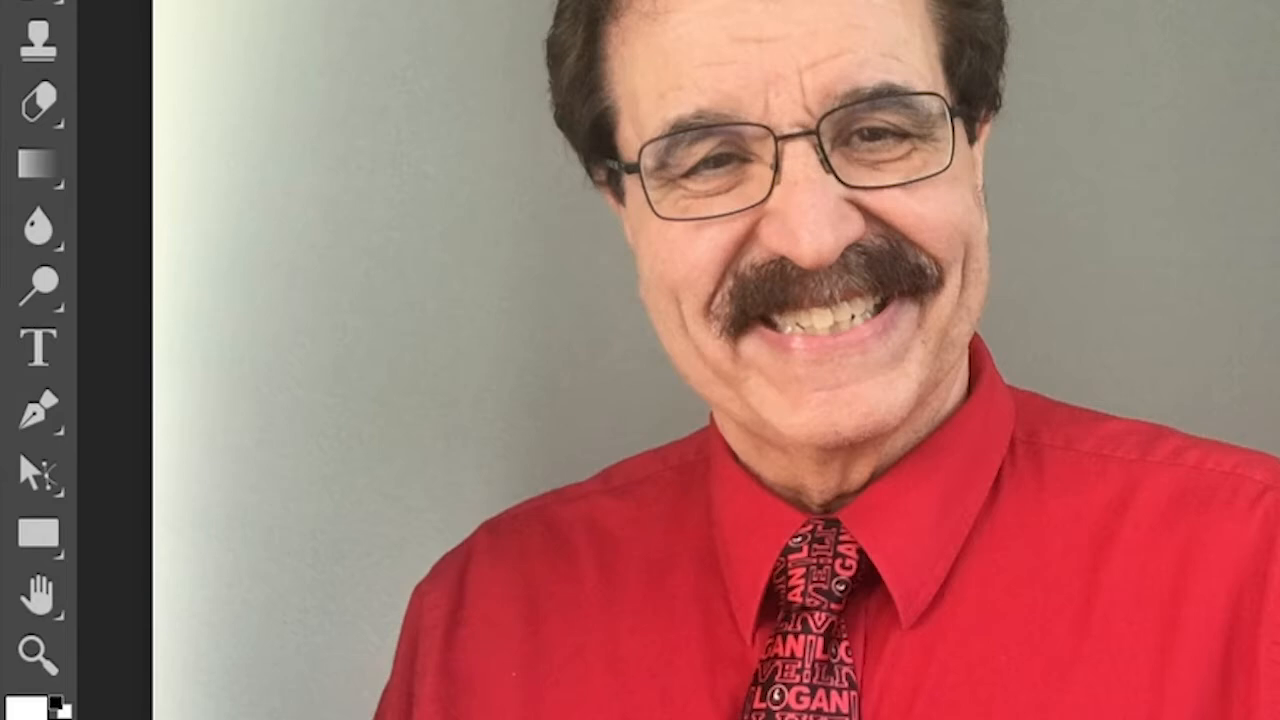
{"action": "left_click", "coordinate": [668, 416]}
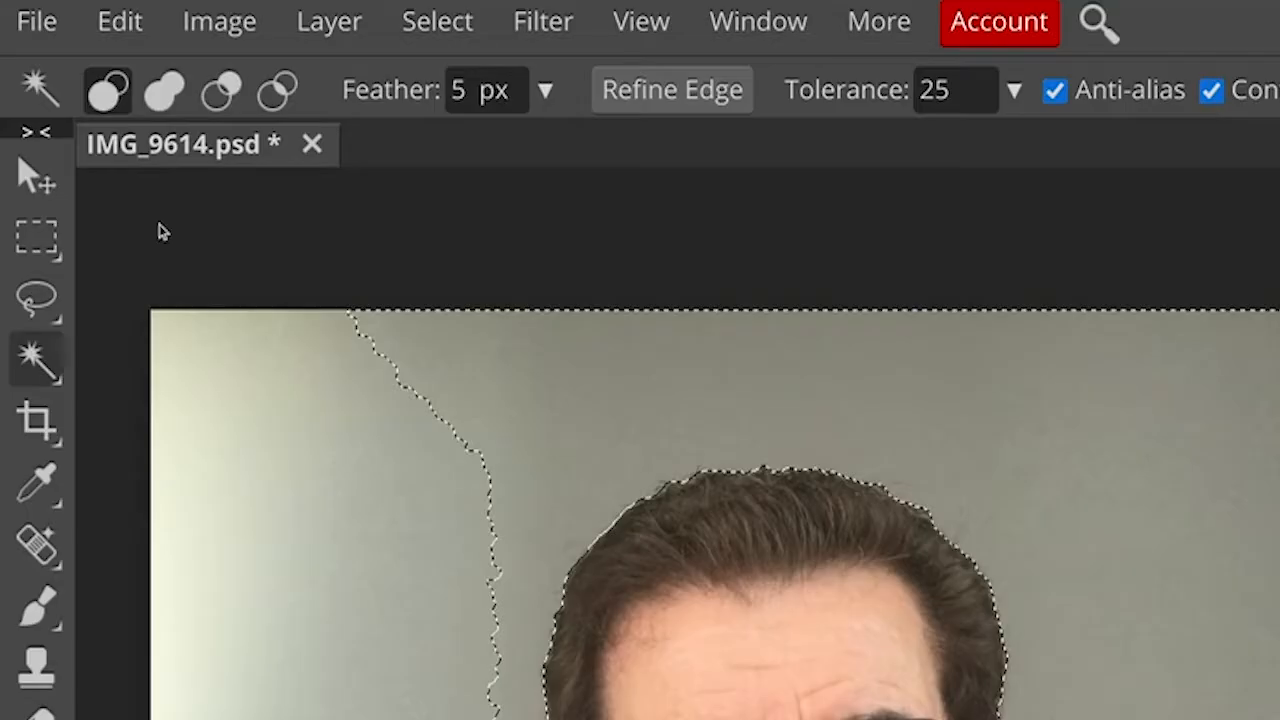
{"action": "left_click", "coordinate": [120, 24]}
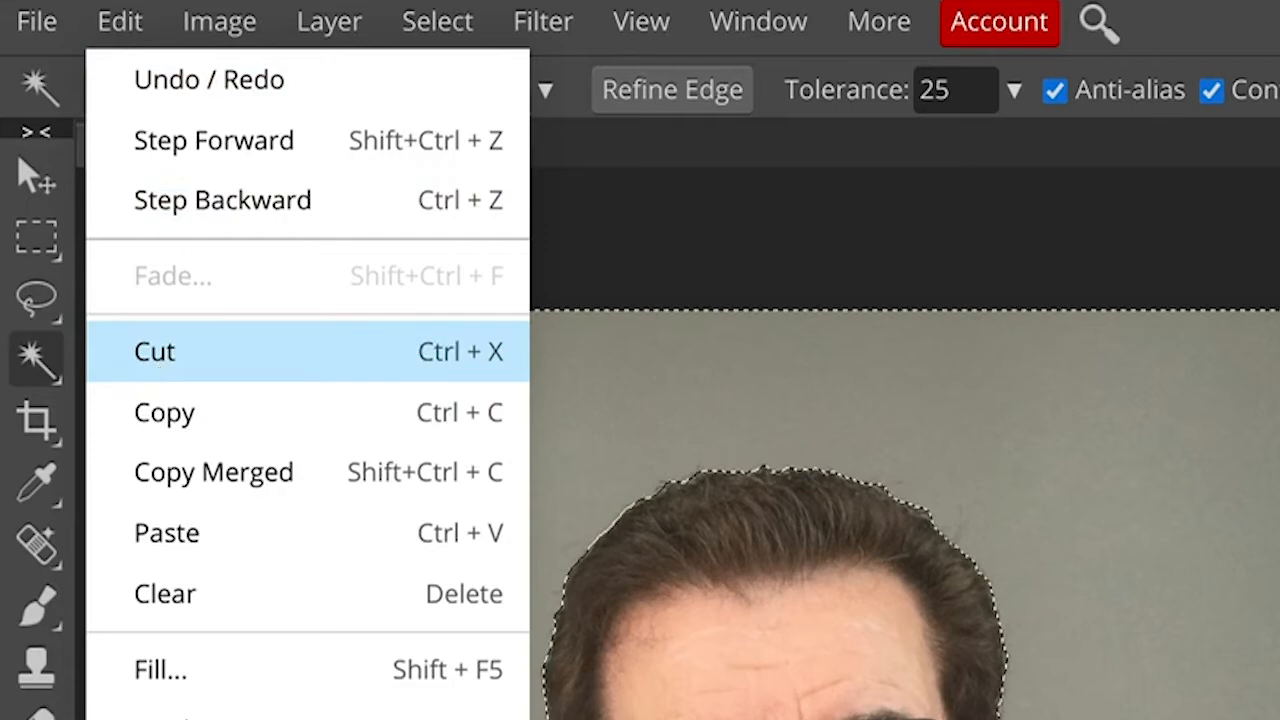
{"action": "left_click", "coordinate": [157, 369]}
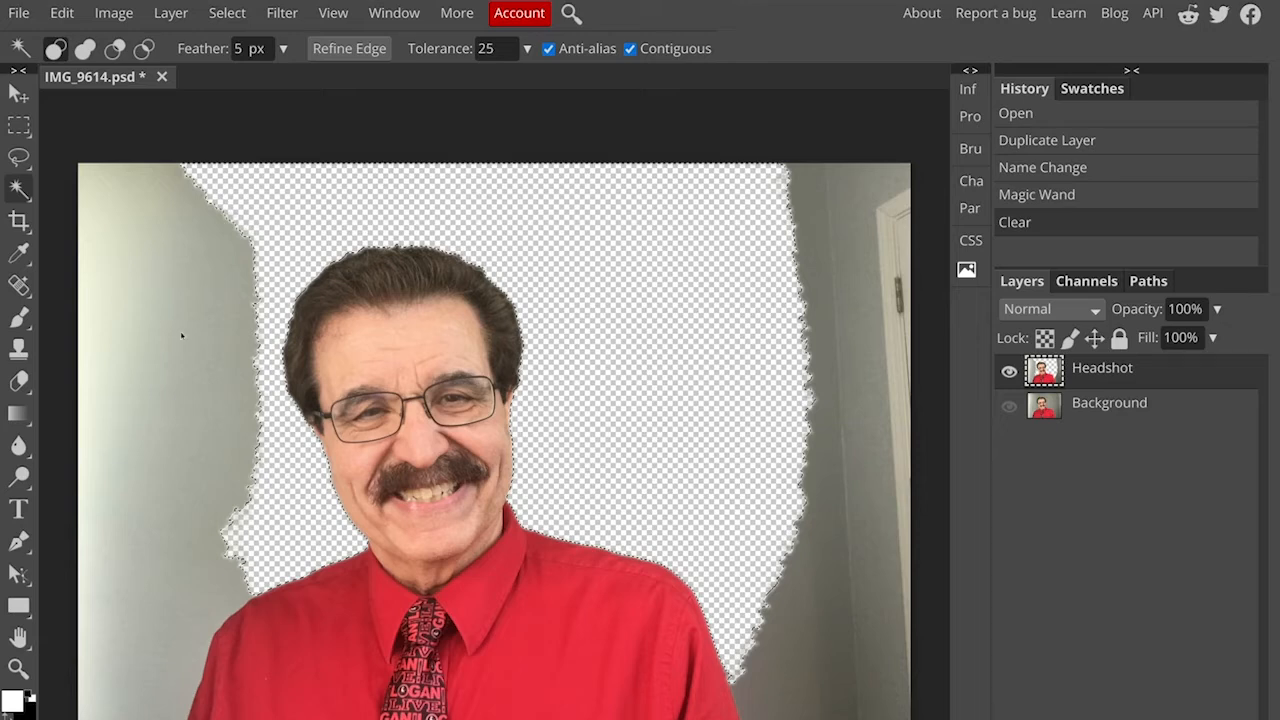
Remove the adjoining wall areas on both sides of the man with further Magic Wand selections.
{"action": "left_click", "coordinate": [225, 254]}
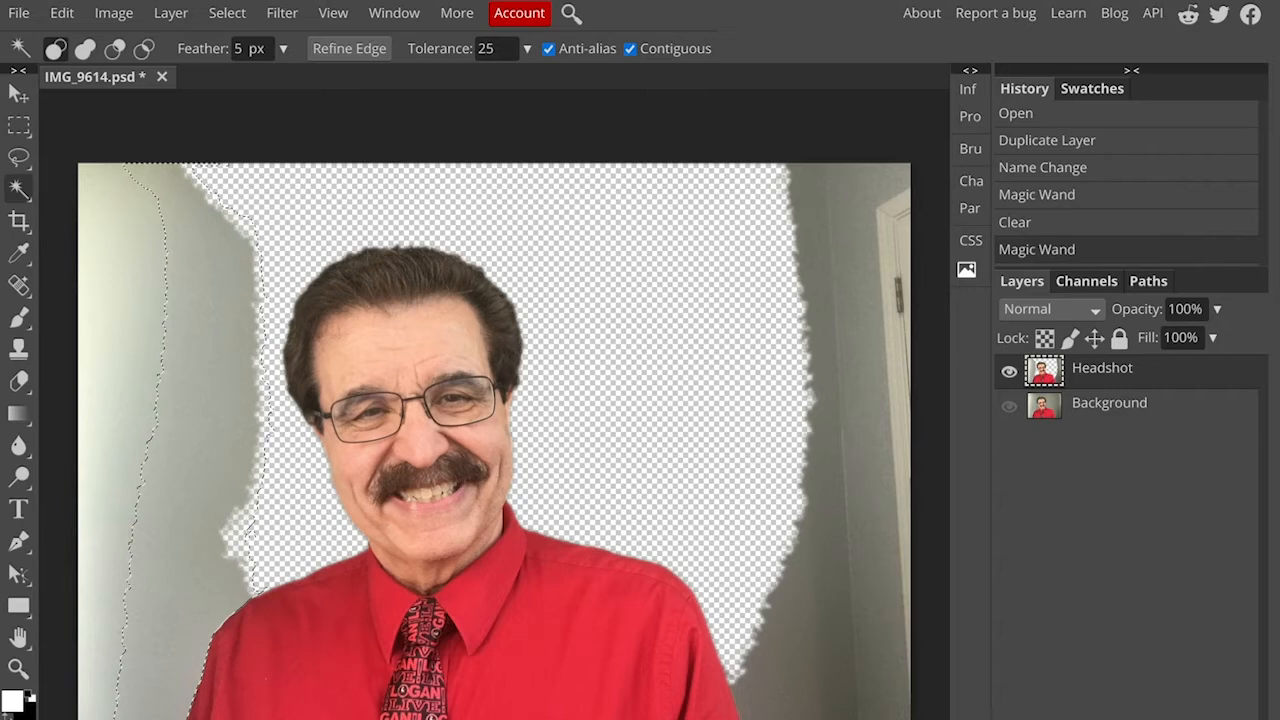
{"action": "key", "text": "Delete"}
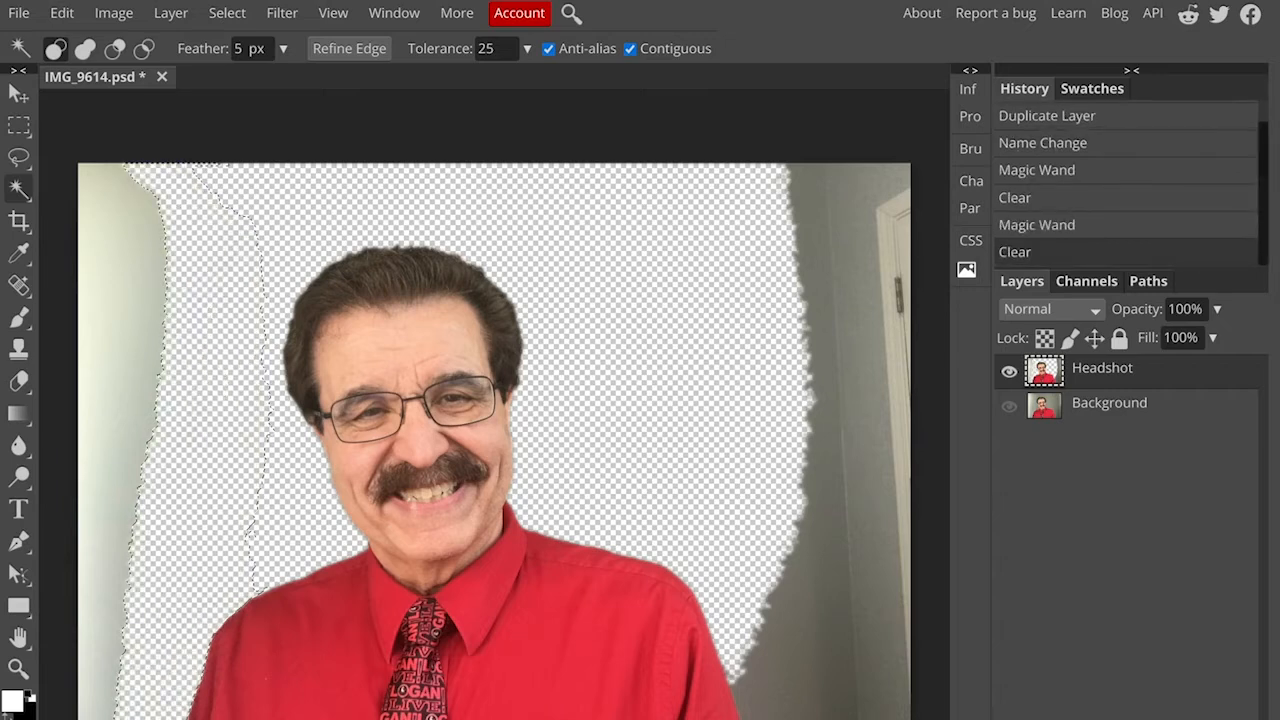
{"action": "left_click", "coordinate": [764, 714]}
{"action": "key", "text": "Delete"}
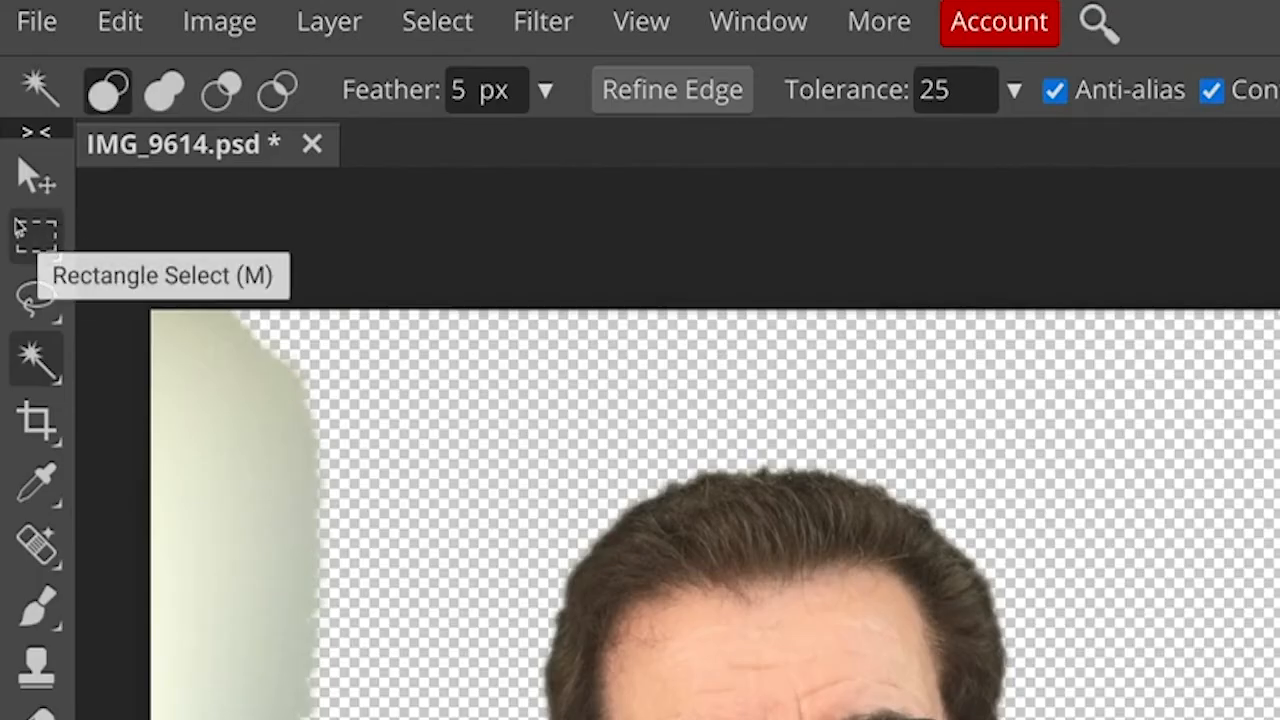
Clear the door frame and wall remnants along the photo's right edge using Rectangle Select.
{"action": "left_click", "coordinate": [18, 228]}
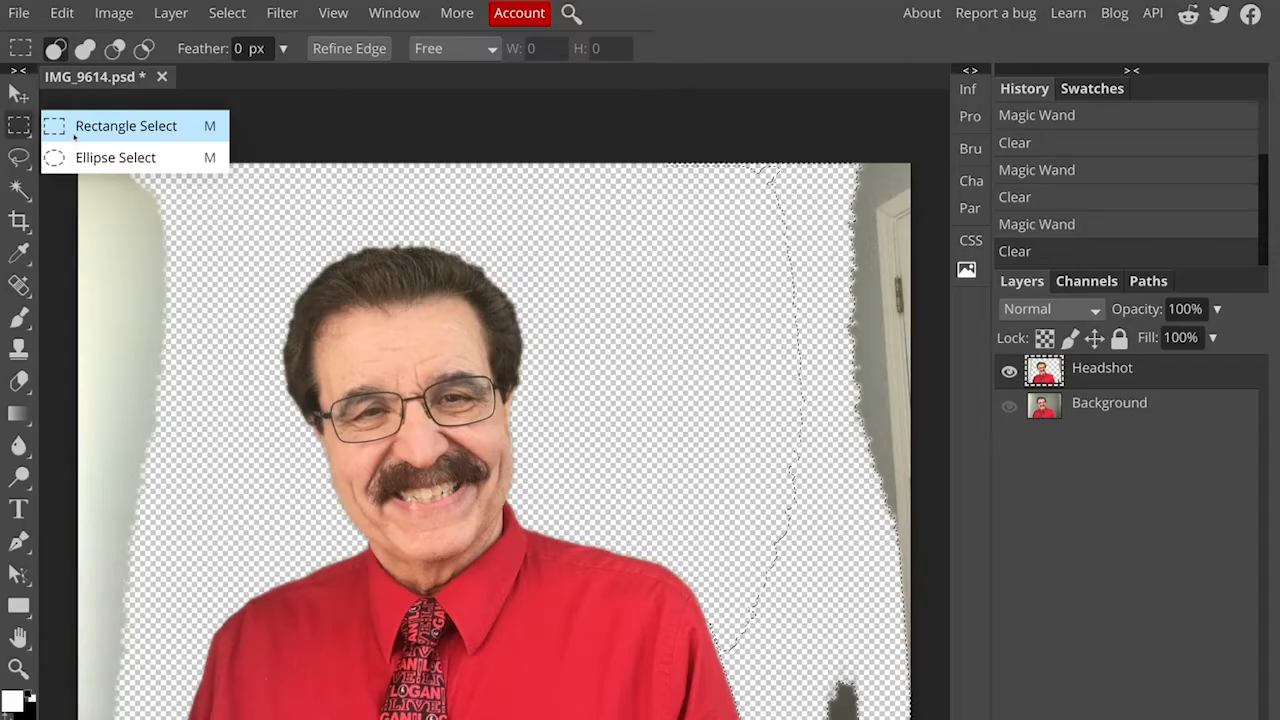
{"action": "left_click", "coordinate": [140, 263]}
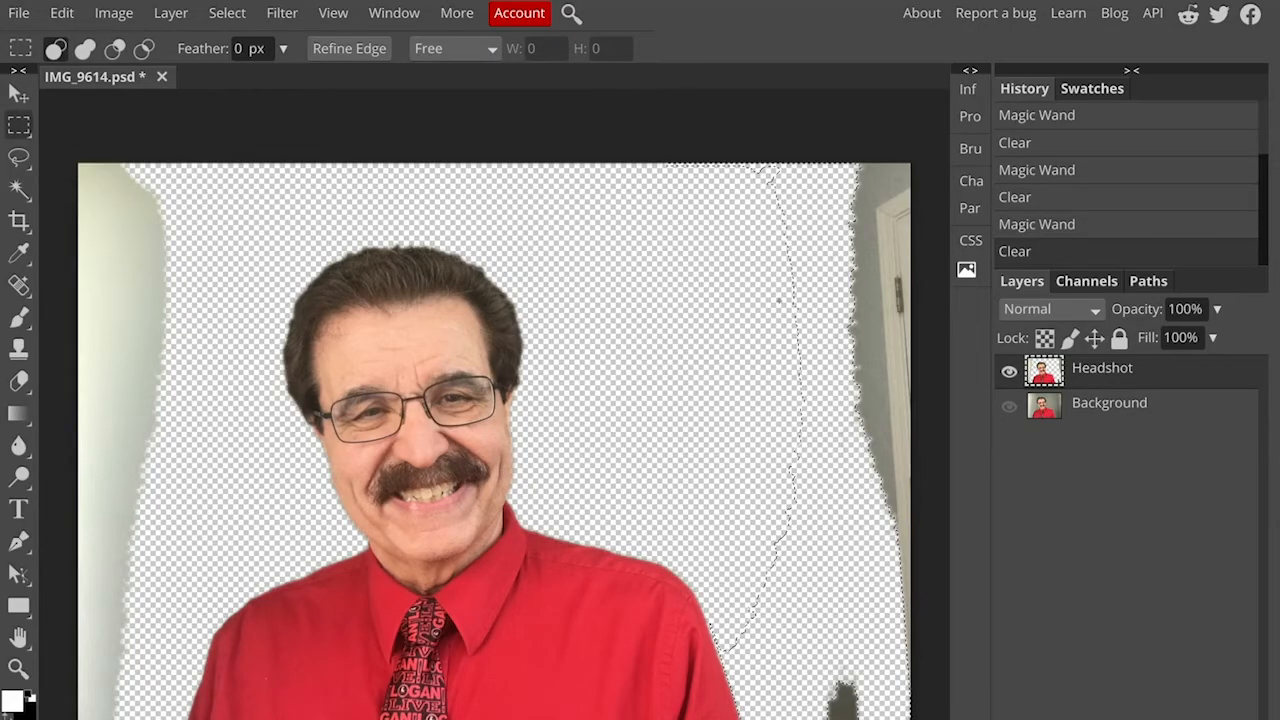
{"action": "left_click_drag", "start_coordinate": [719, 164], "coordinate": [932, 548]}
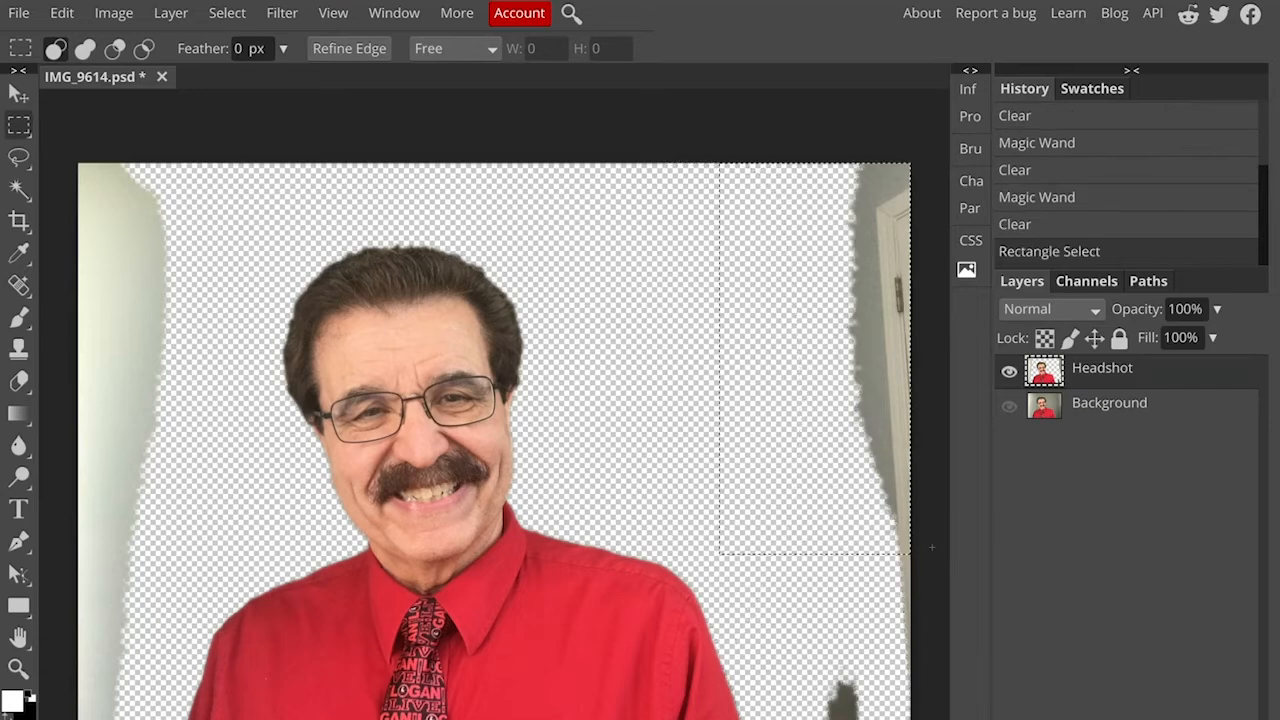
{"action": "key", "text": "Delete"}
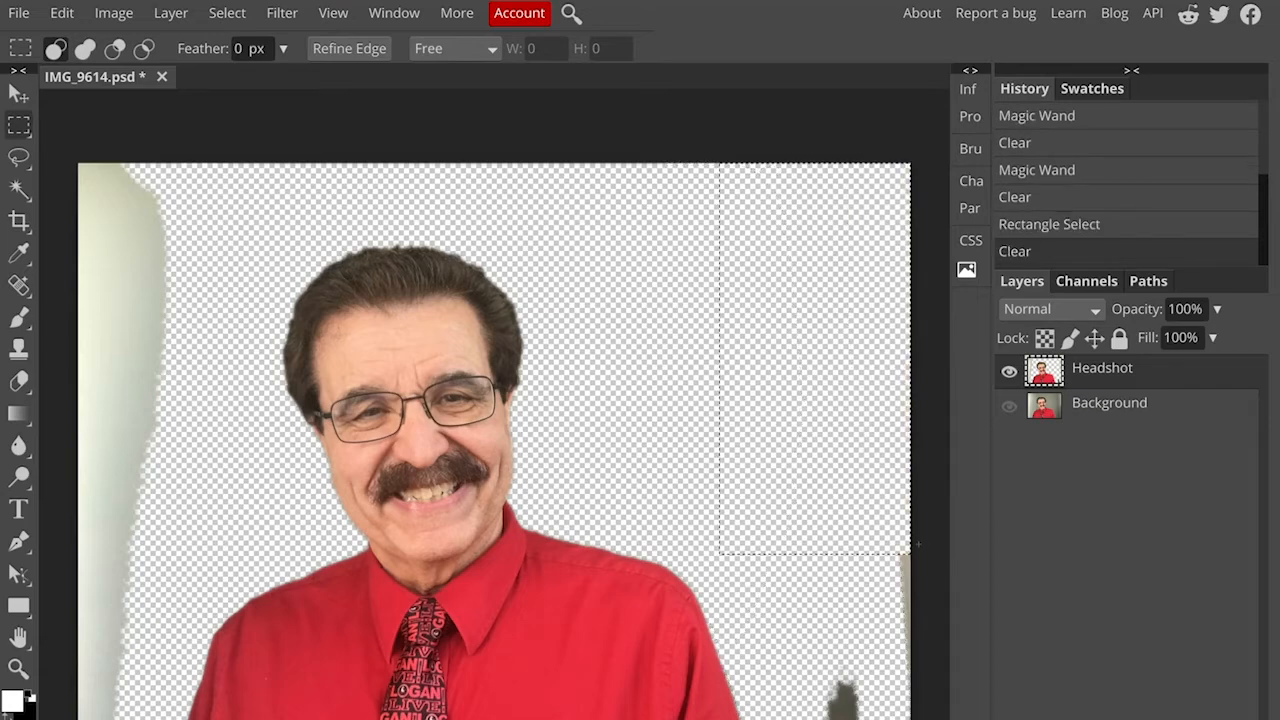
{"action": "left_click_drag", "start_coordinate": [850, 440], "coordinate": [826, 716]}
{"action": "key", "text": "Delete"}
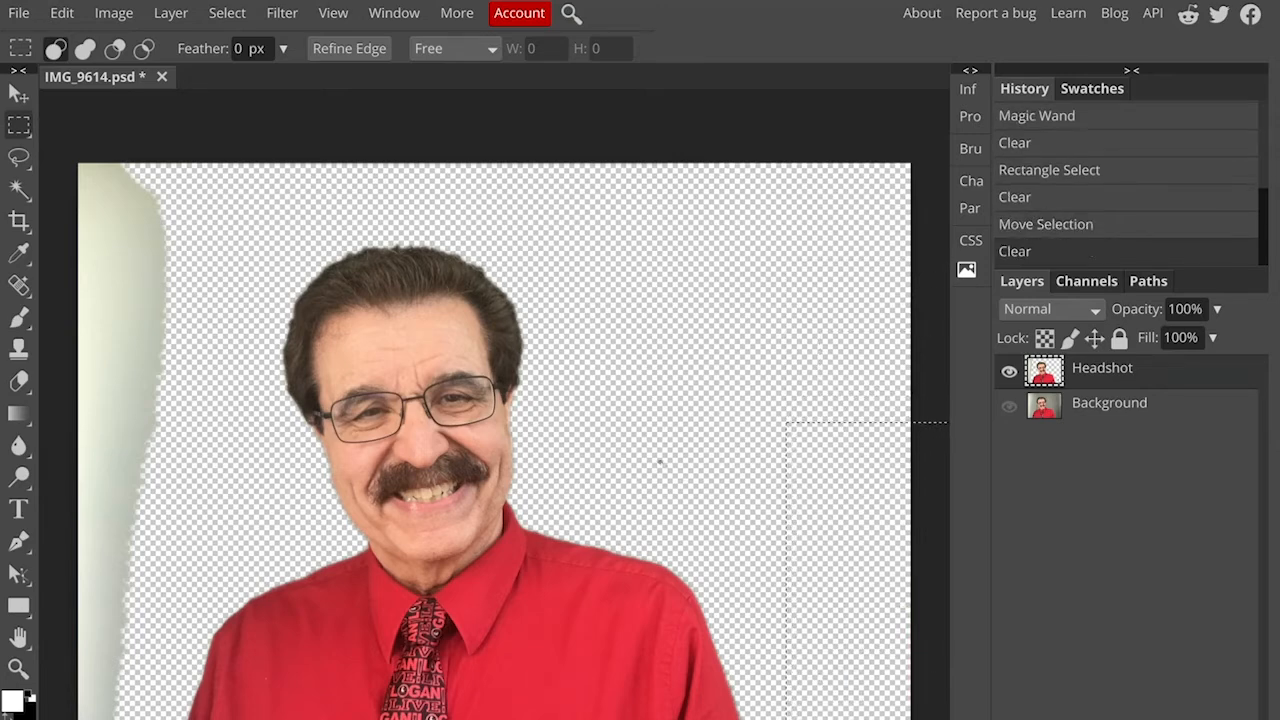
Clear the remaining wall strip along the photo's left edge with rectangular selections and deselect.
{"action": "left_click_drag", "start_coordinate": [48, 150], "coordinate": [182, 532]}
{"action": "key", "text": "Delete"}
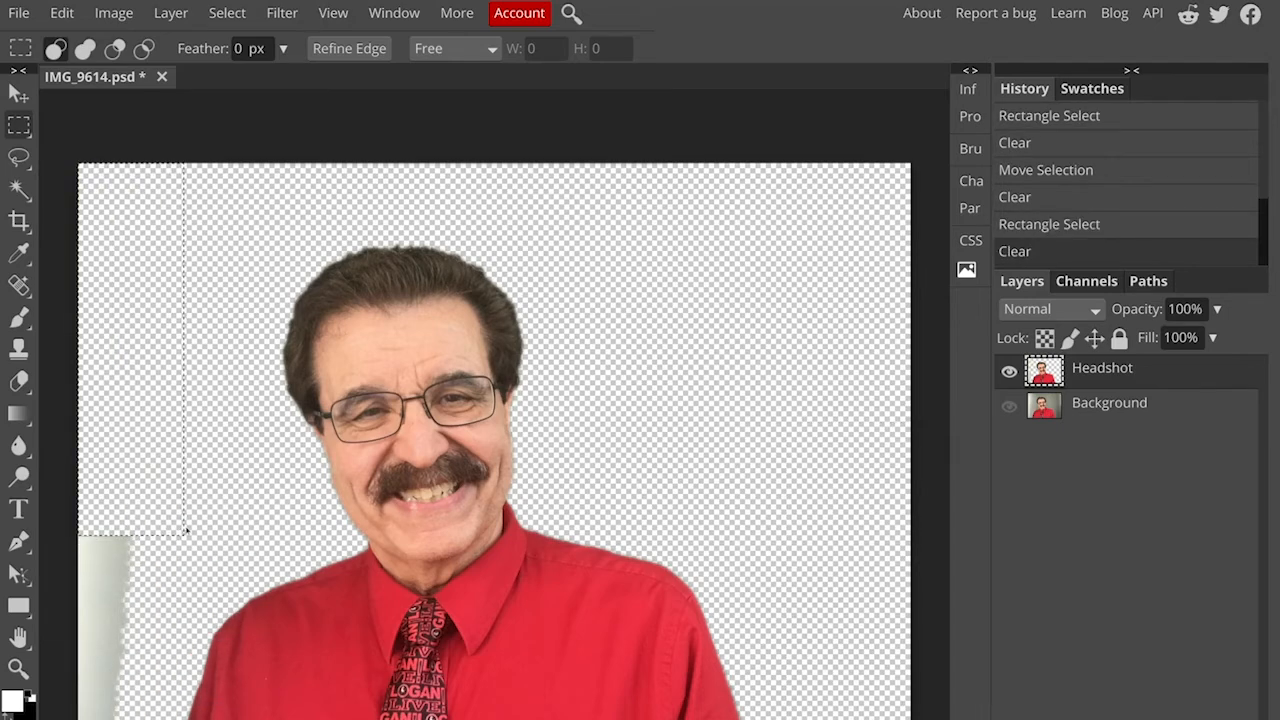
{"action": "left_click_drag", "start_coordinate": [62, 511], "coordinate": [140, 719]}
{"action": "key", "text": "Delete"}
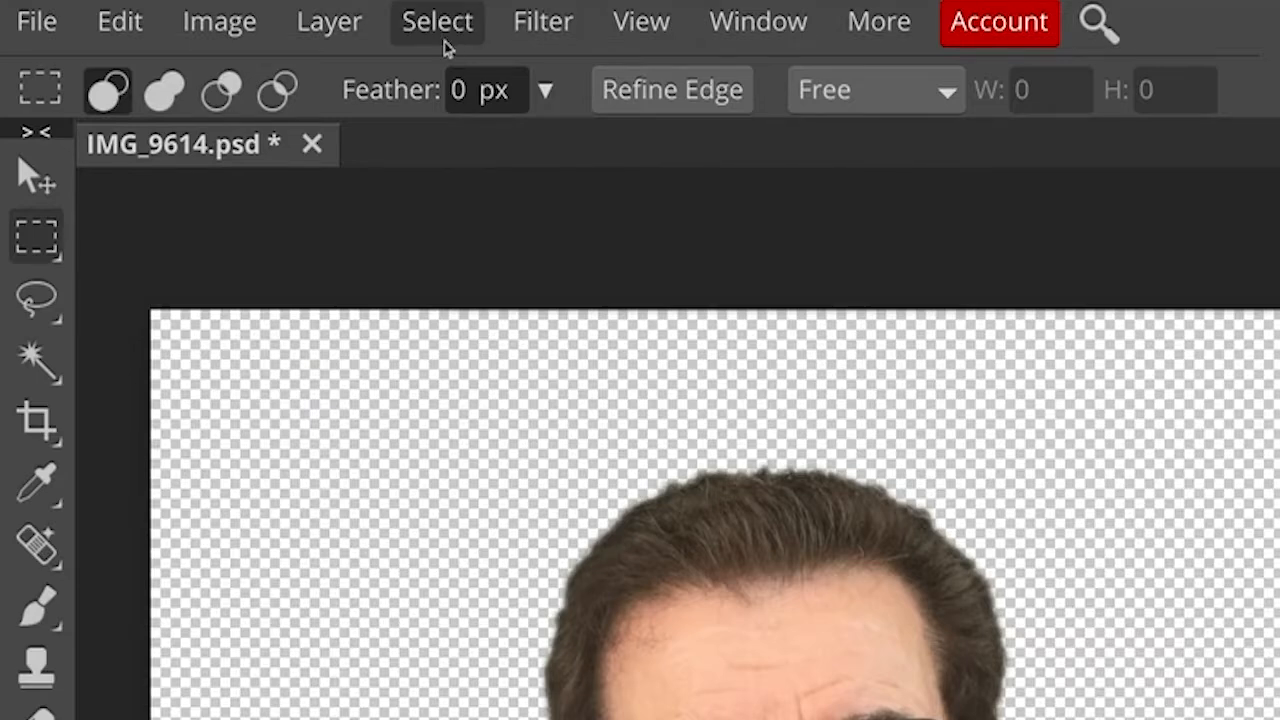
{"action": "left_click", "coordinate": [231, 16]}
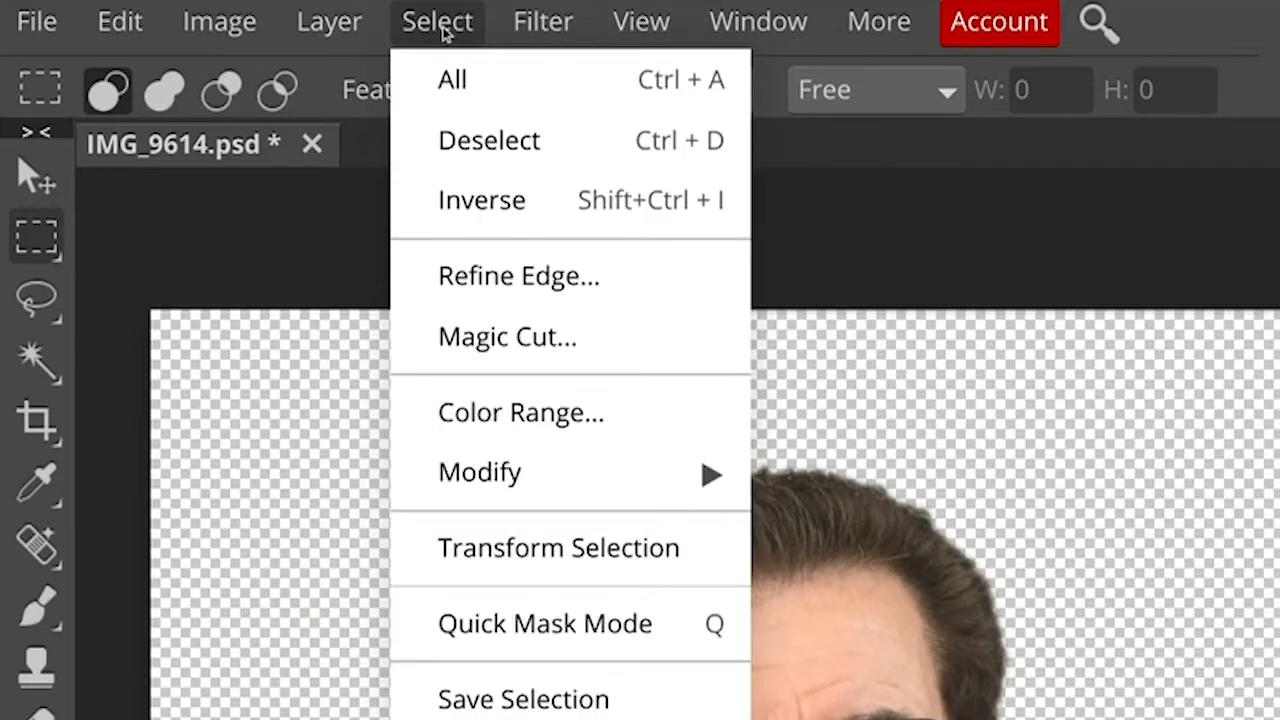
{"action": "left_click", "coordinate": [447, 140]}
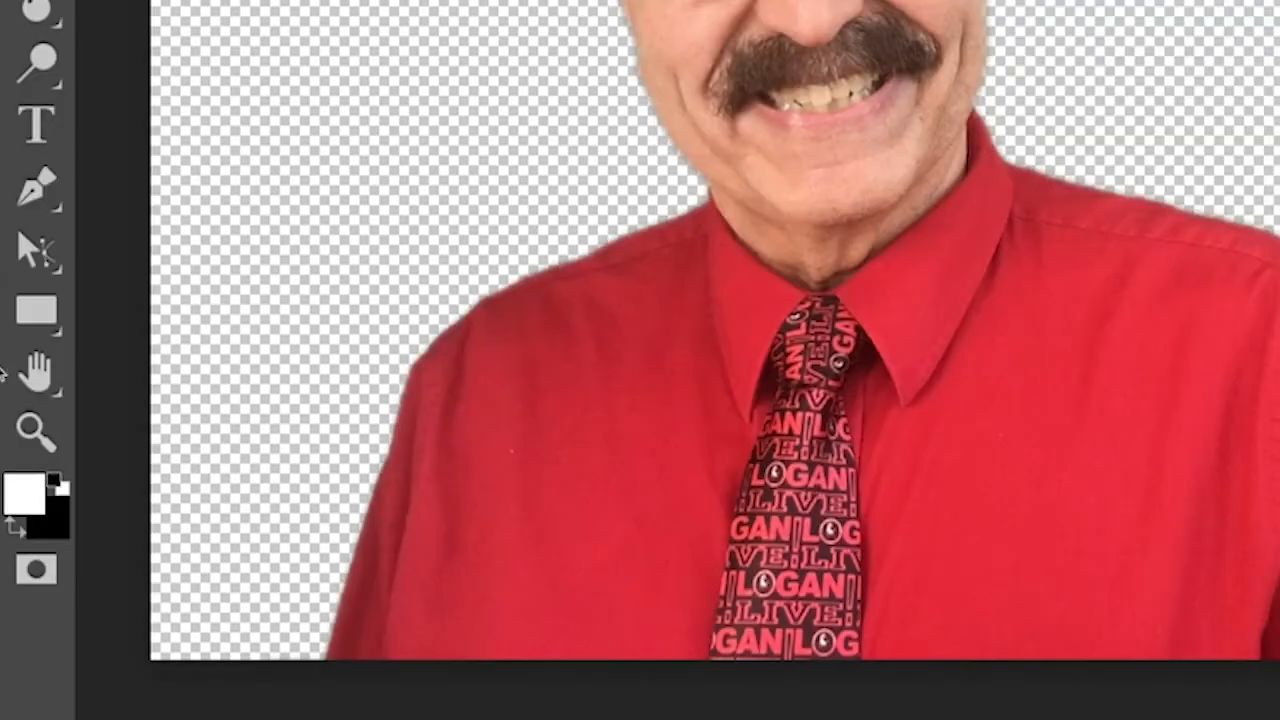
Fill a new layer with white (ffffff) using the Paint Bucket and place it below the Headshot layer.
{"action": "left_click", "coordinate": [13, 500]}
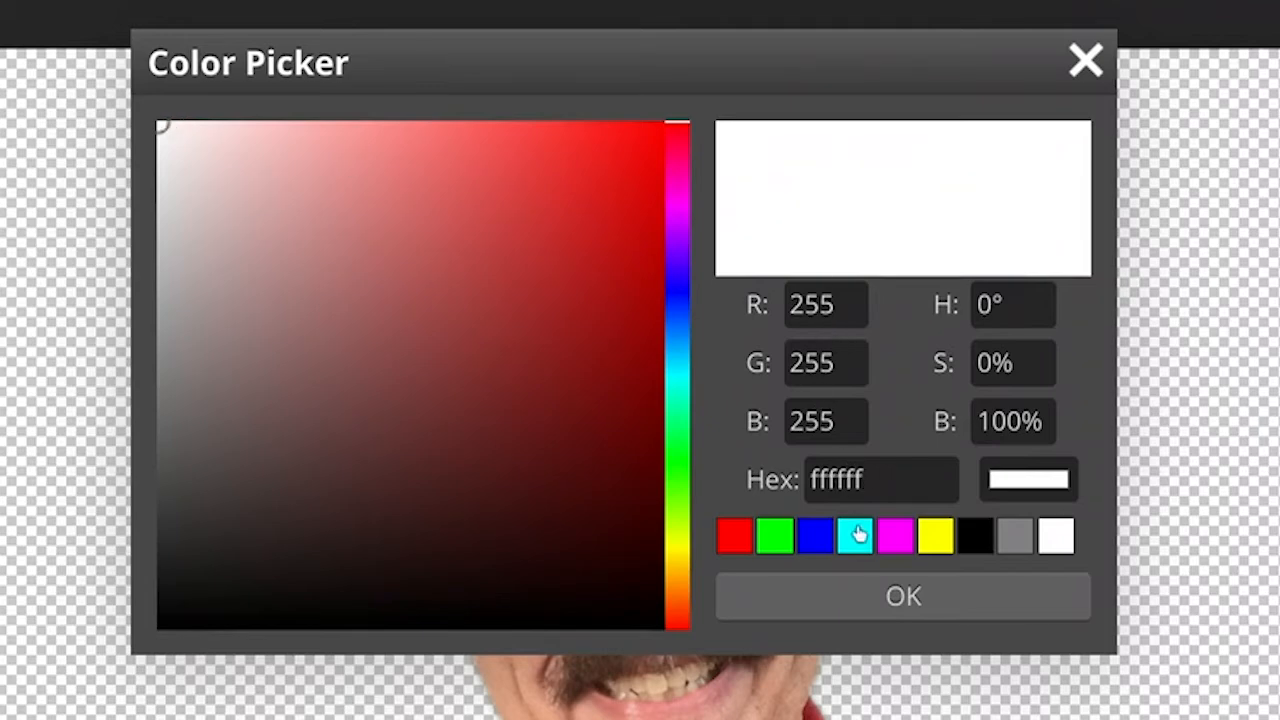
{"action": "left_click", "coordinate": [903, 597]}
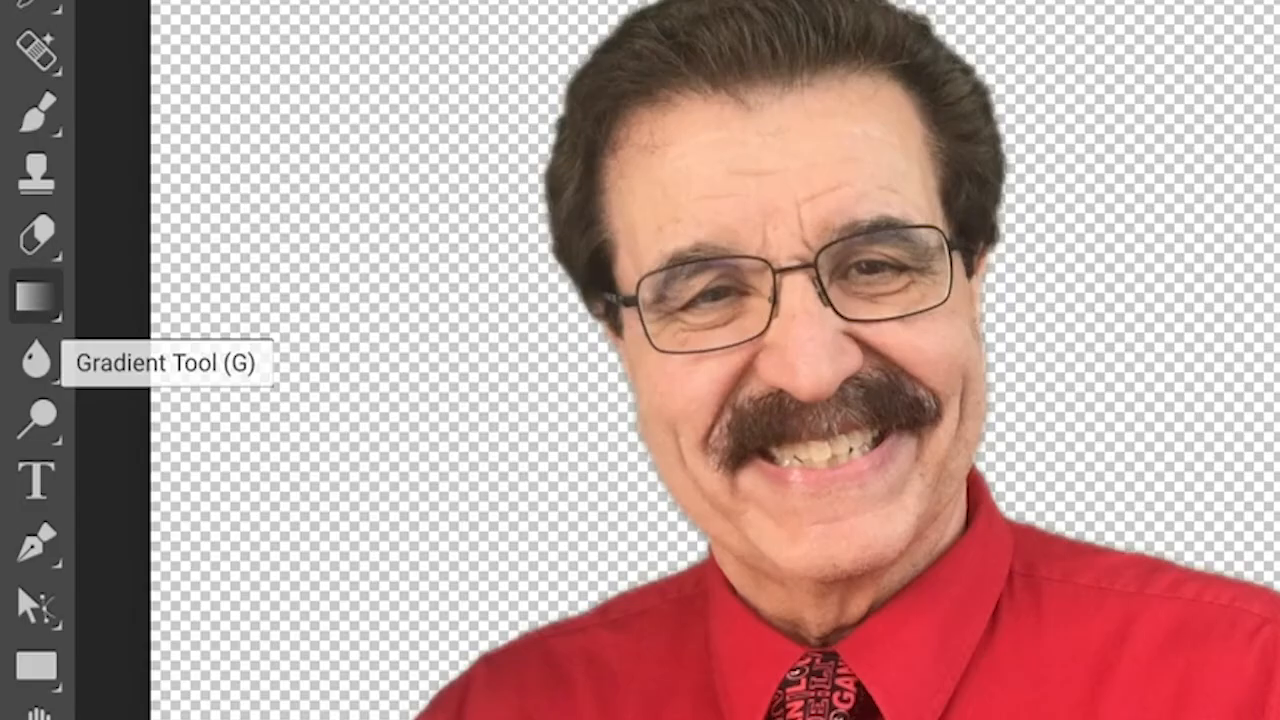
{"action": "right_click", "coordinate": [35, 297]}
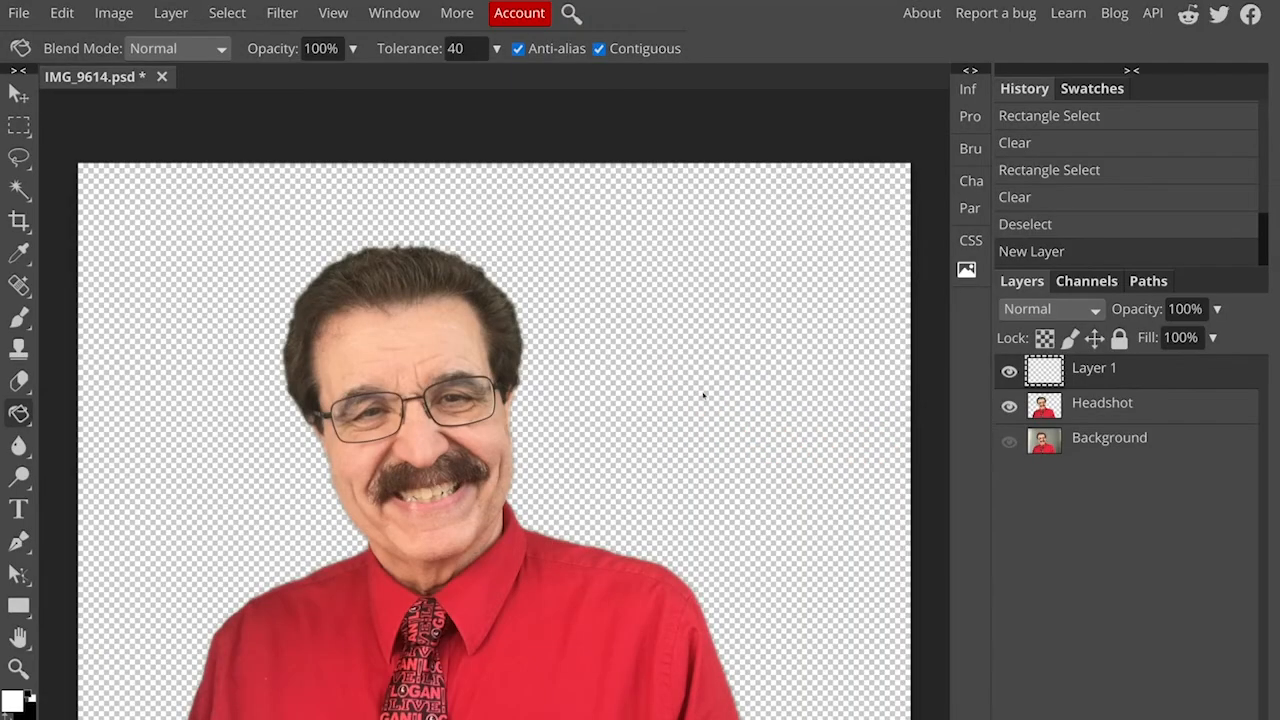
{"action": "left_click", "coordinate": [704, 396]}
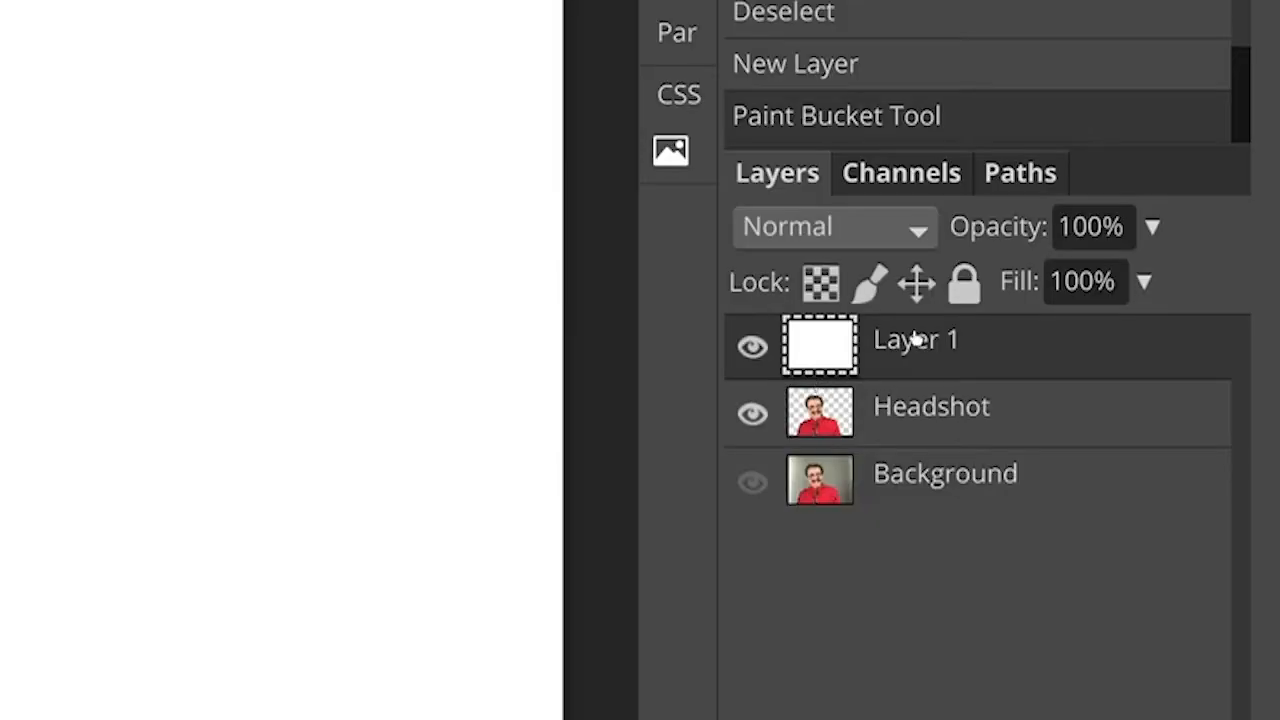
{"action": "left_click_drag", "start_coordinate": [1123, 374], "coordinate": [1115, 384]}
{"action": "mouse_move", "coordinate": [958, 370]}
{"action": "left_mouse_down"}
{"action": "mouse_move", "coordinate": [950, 410]}
{"action": "mouse_move", "coordinate": [957, 375]}
{"action": "left_mouse_up"}
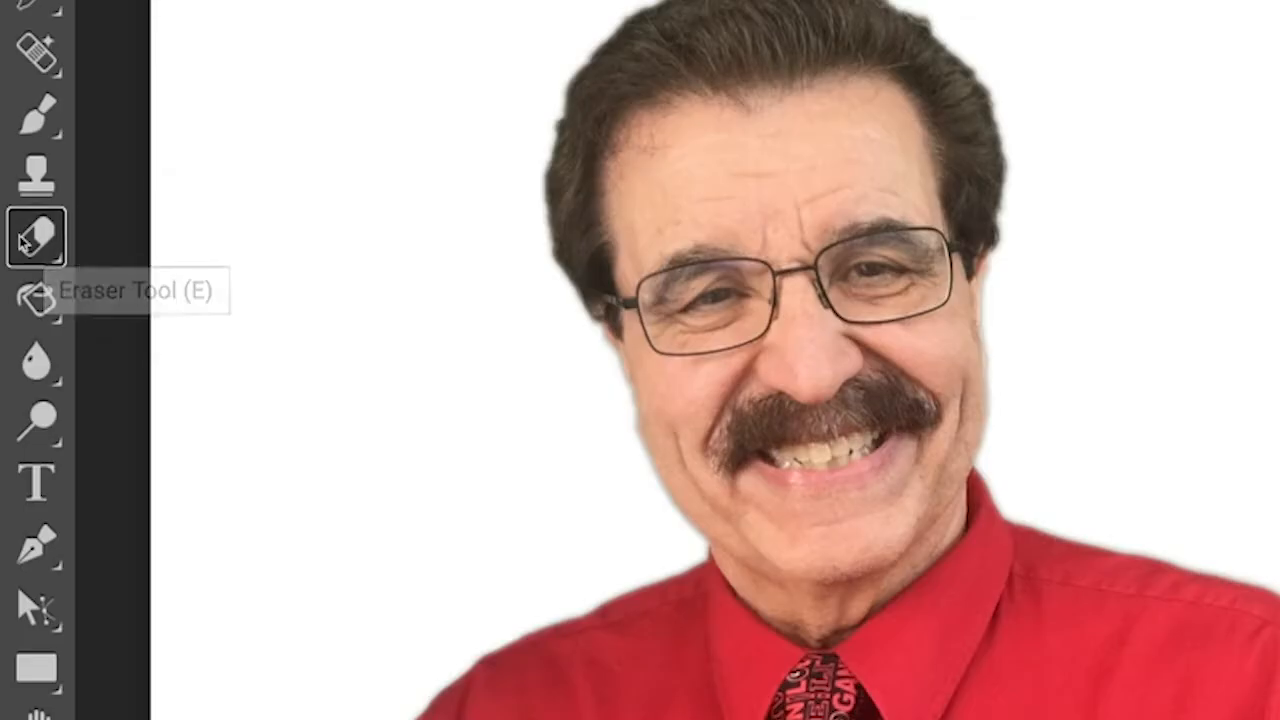
Set the standard Eraser tool to a 122 px brush with 90% hardness.
{"action": "right_click", "coordinate": [22, 243]}
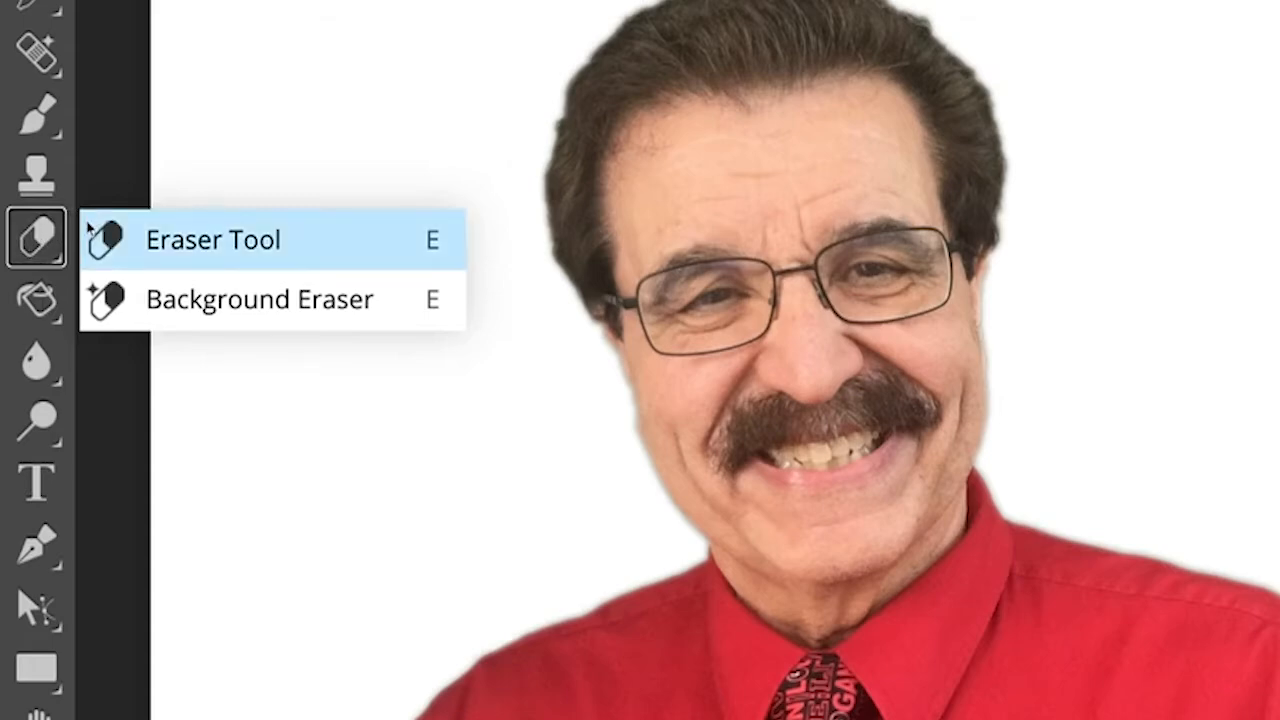
{"action": "left_click", "coordinate": [105, 239]}
{"action": "left_click", "coordinate": [118, 90]}
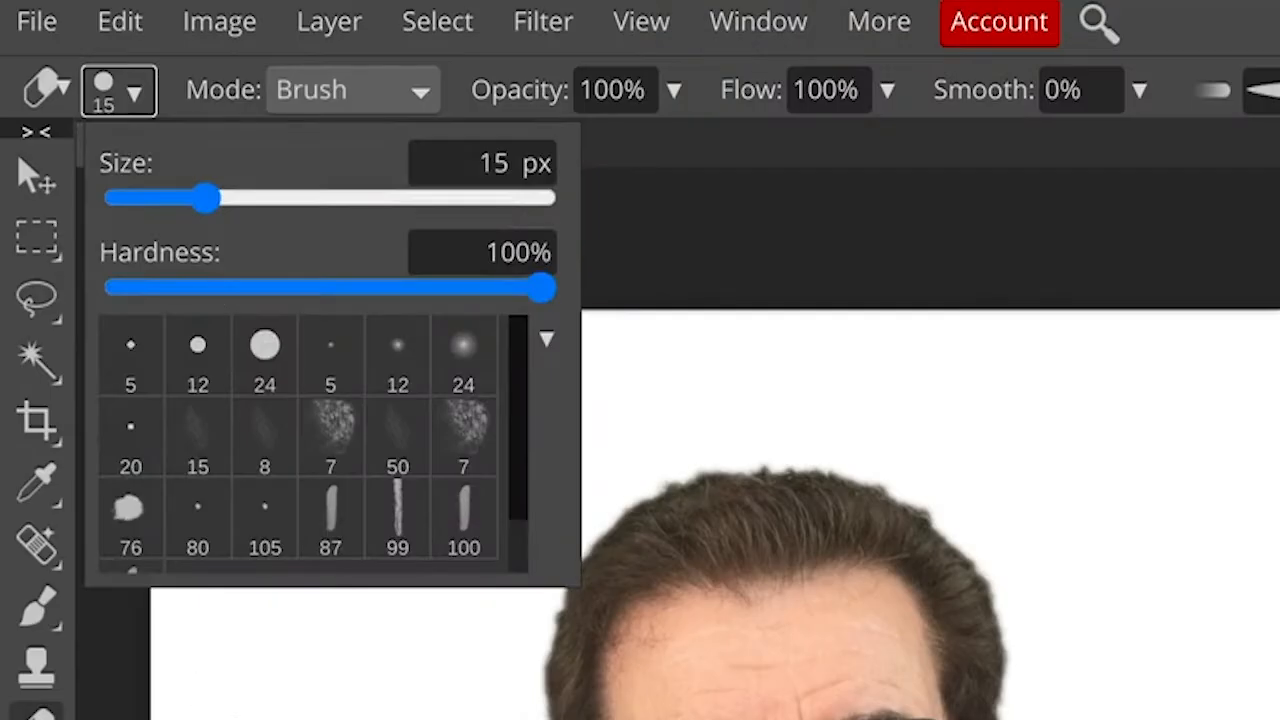
{"action": "key", "text": "Escape"}
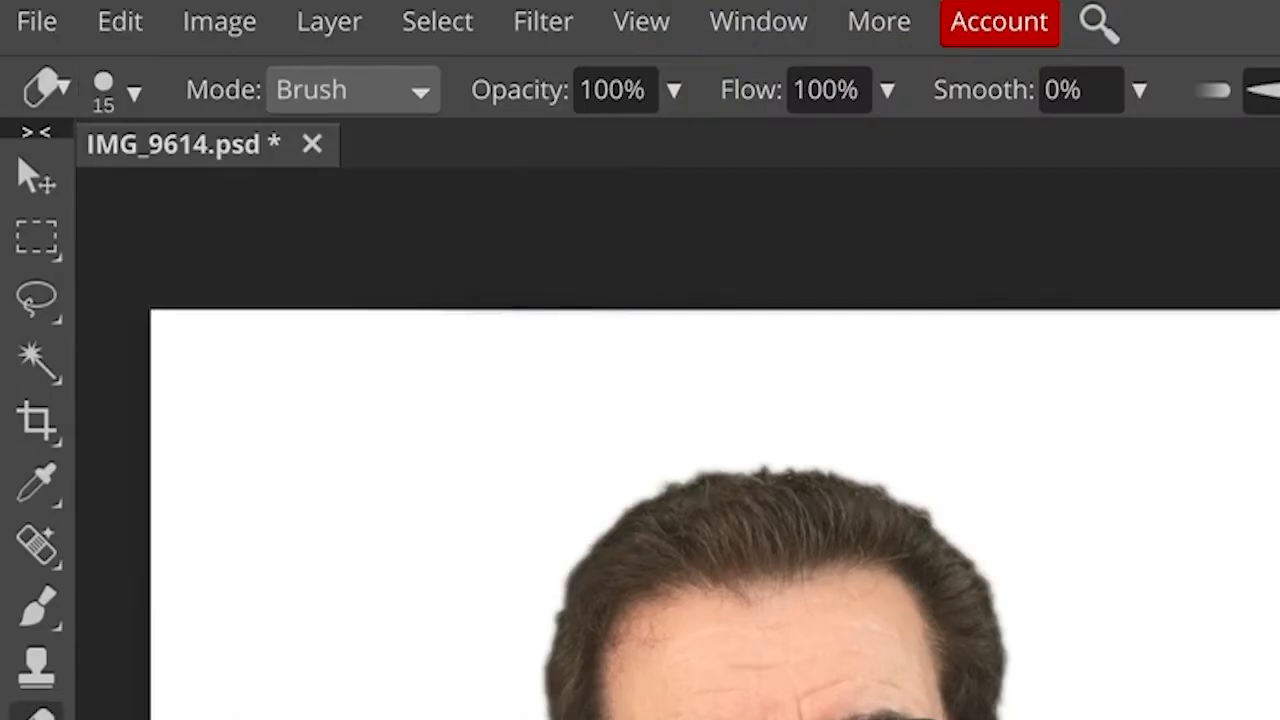
{"action": "left_click", "coordinate": [118, 90]}
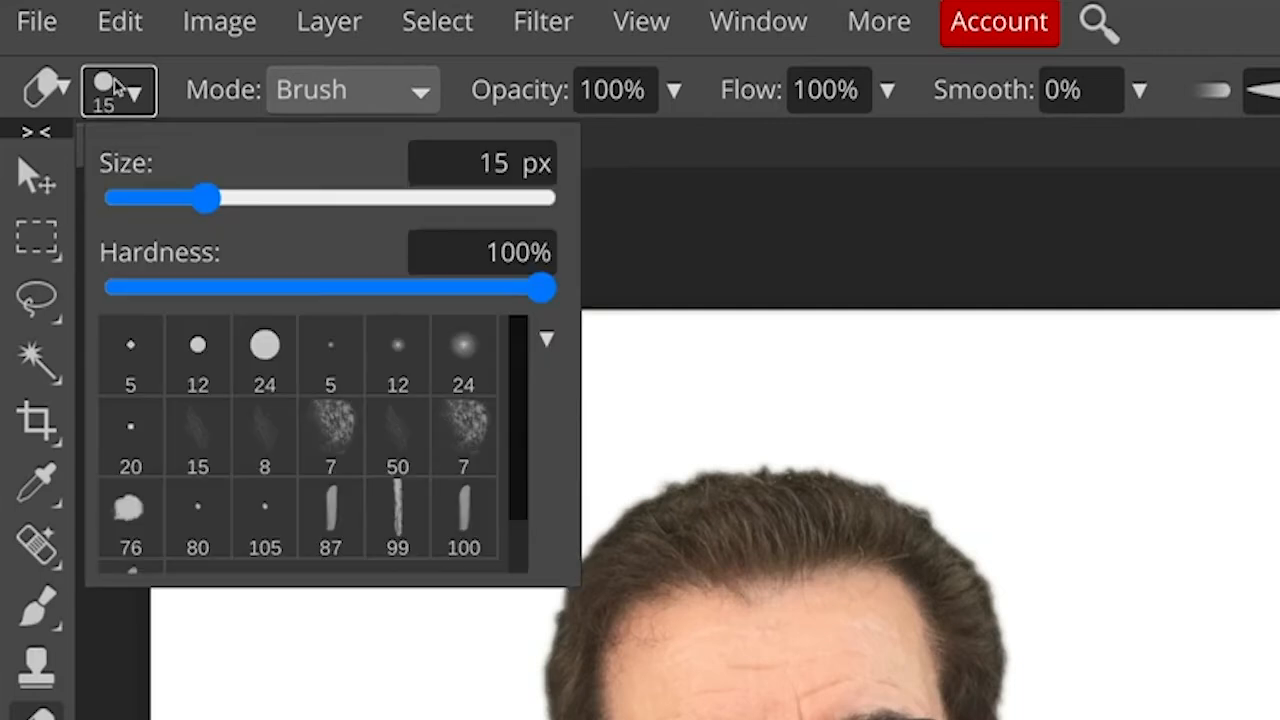
{"action": "mouse_move", "coordinate": [205, 220]}
{"action": "left_mouse_down"}
{"action": "mouse_move", "coordinate": [223, 214]}
{"action": "mouse_move", "coordinate": [343, 263]}
{"action": "mouse_move", "coordinate": [311, 237]}
{"action": "left_mouse_up"}
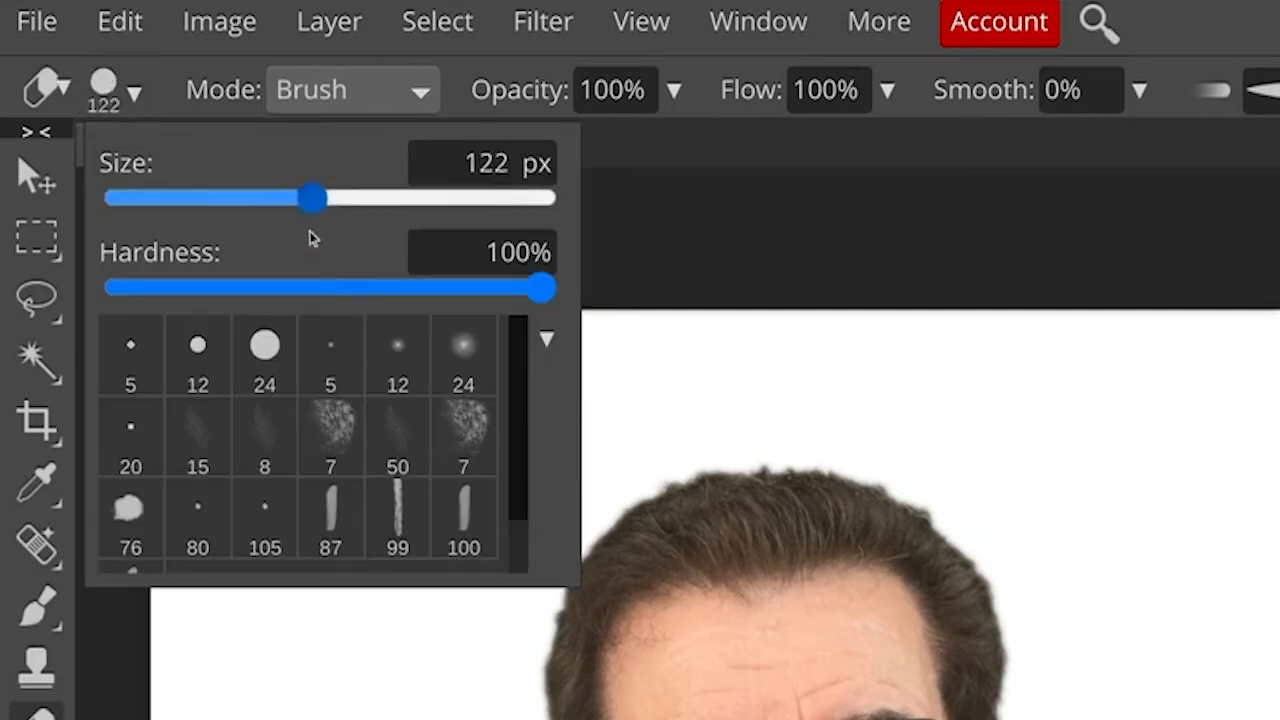
{"action": "mouse_move", "coordinate": [522, 288]}
{"action": "left_mouse_down"}
{"action": "mouse_move", "coordinate": [534, 289]}
{"action": "mouse_move", "coordinate": [497, 281]}
{"action": "left_mouse_up"}
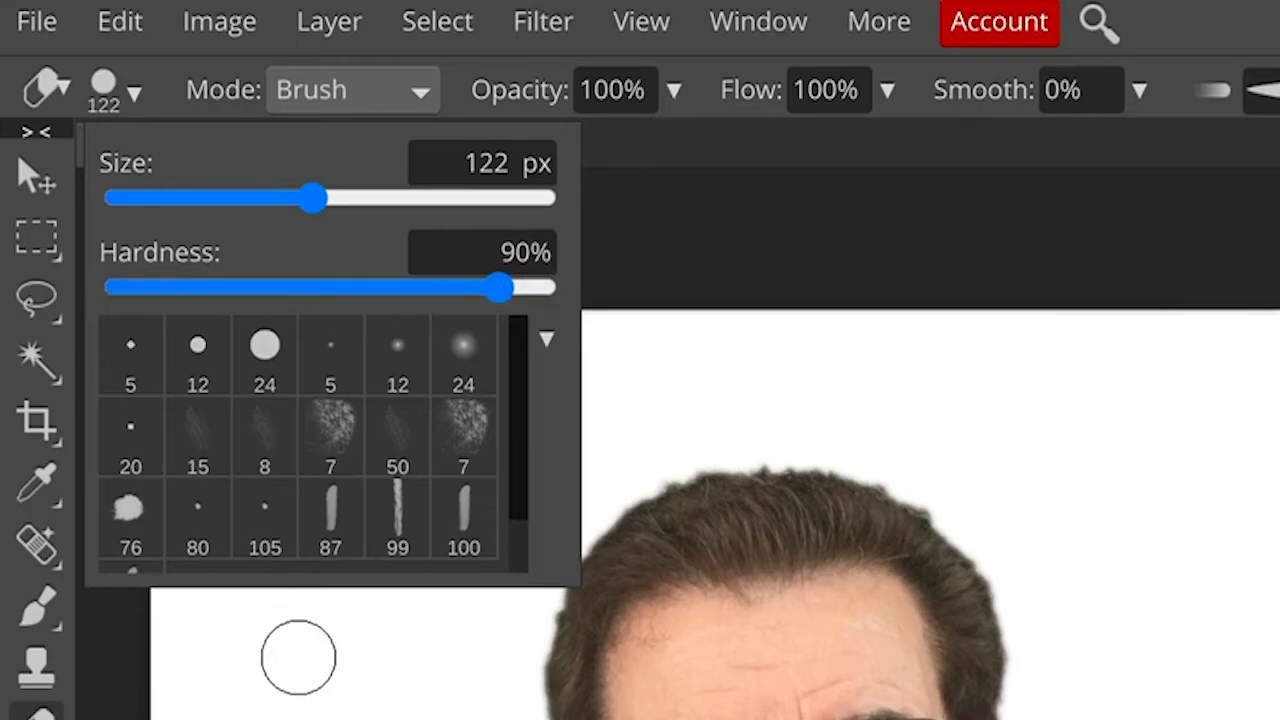
{"action": "left_click", "coordinate": [298, 657]}
Undo the stray eraser stroke on Layer 1 and erase leftover background traces around the man on the Headshot layer.
{"action": "mouse_move", "coordinate": [155, 344]}
{"action": "left_mouse_down"}
{"action": "mouse_move", "coordinate": [102, 415]}
{"action": "mouse_move", "coordinate": [186, 332]}
{"action": "left_mouse_up"}
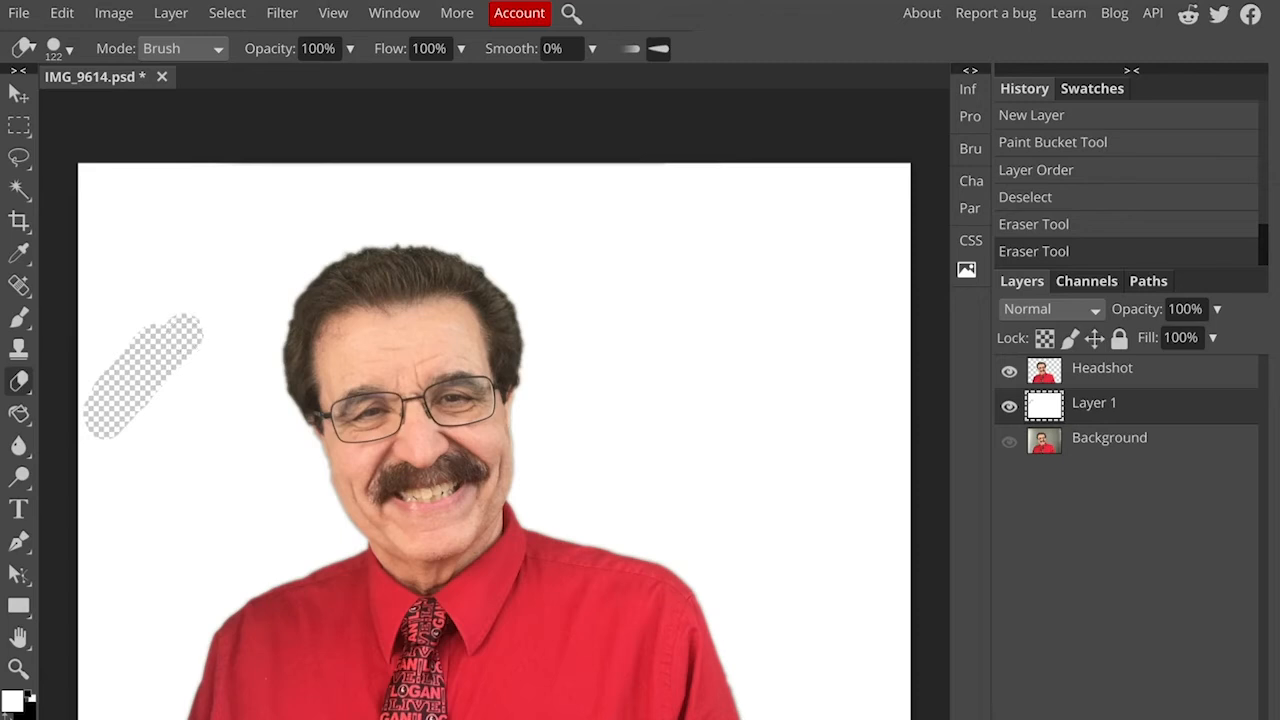
{"action": "key", "text": "ctrl+z"}
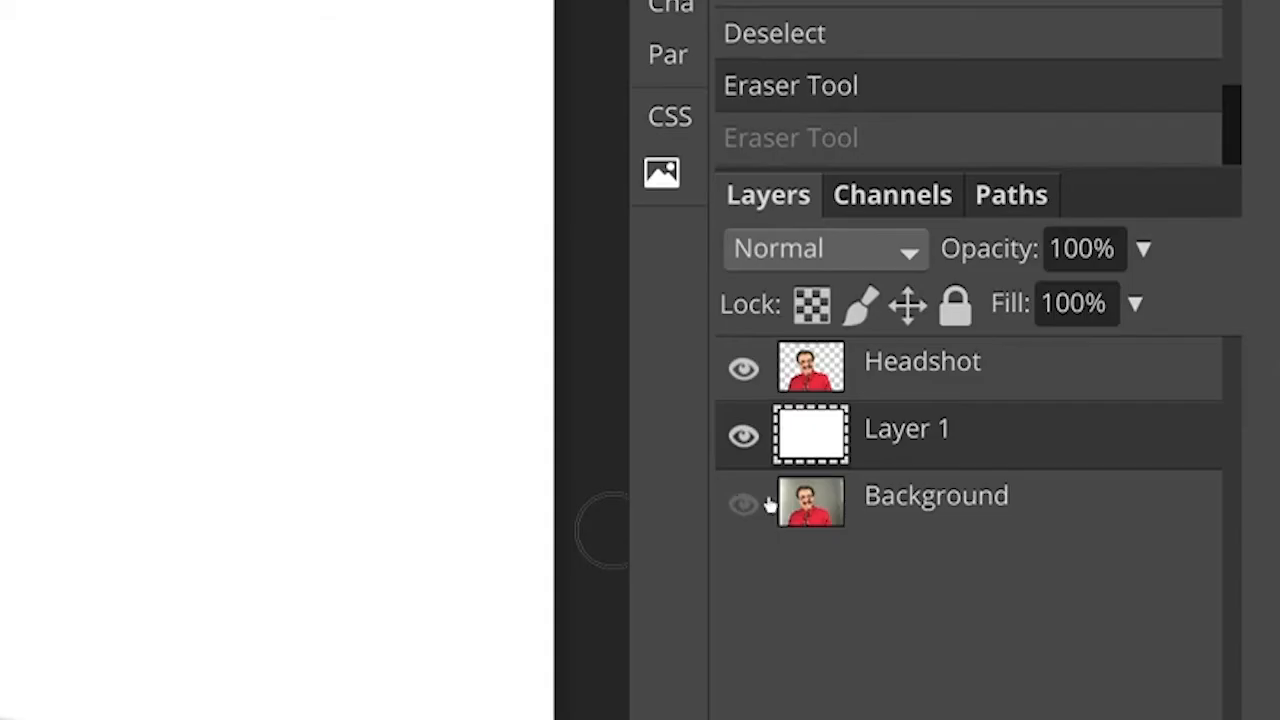
{"action": "left_click", "coordinate": [889, 378]}
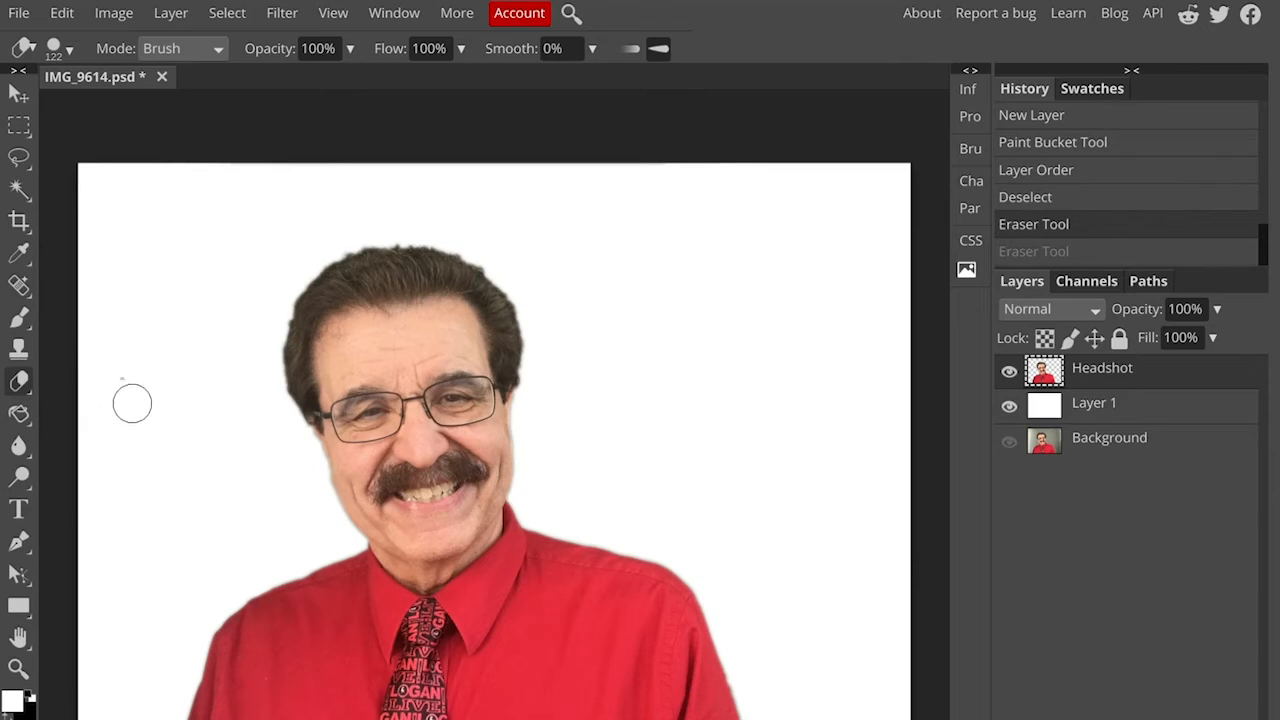
{"action": "left_click", "coordinate": [217, 231]}
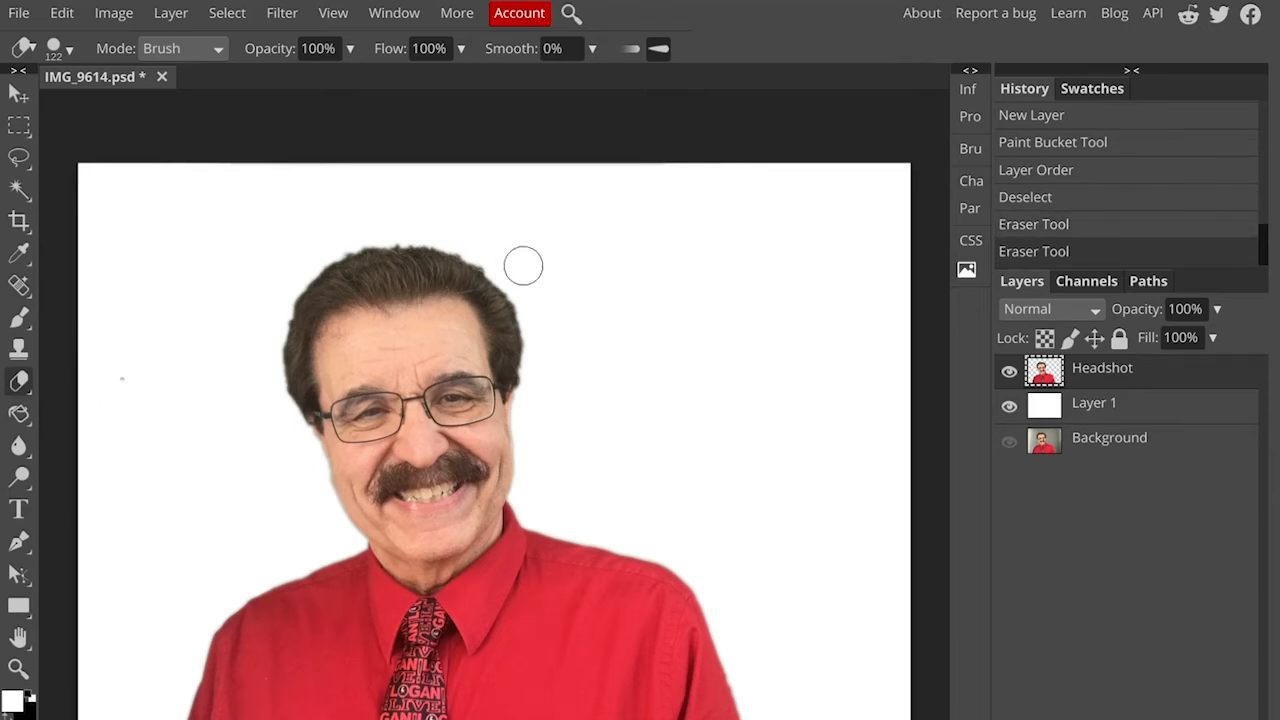
{"action": "mouse_move", "coordinate": [603, 517]}
{"action": "left_mouse_down"}
{"action": "mouse_move", "coordinate": [654, 488]}
{"action": "mouse_move", "coordinate": [846, 593]}
{"action": "mouse_move", "coordinate": [885, 484]}
{"action": "left_mouse_up"}
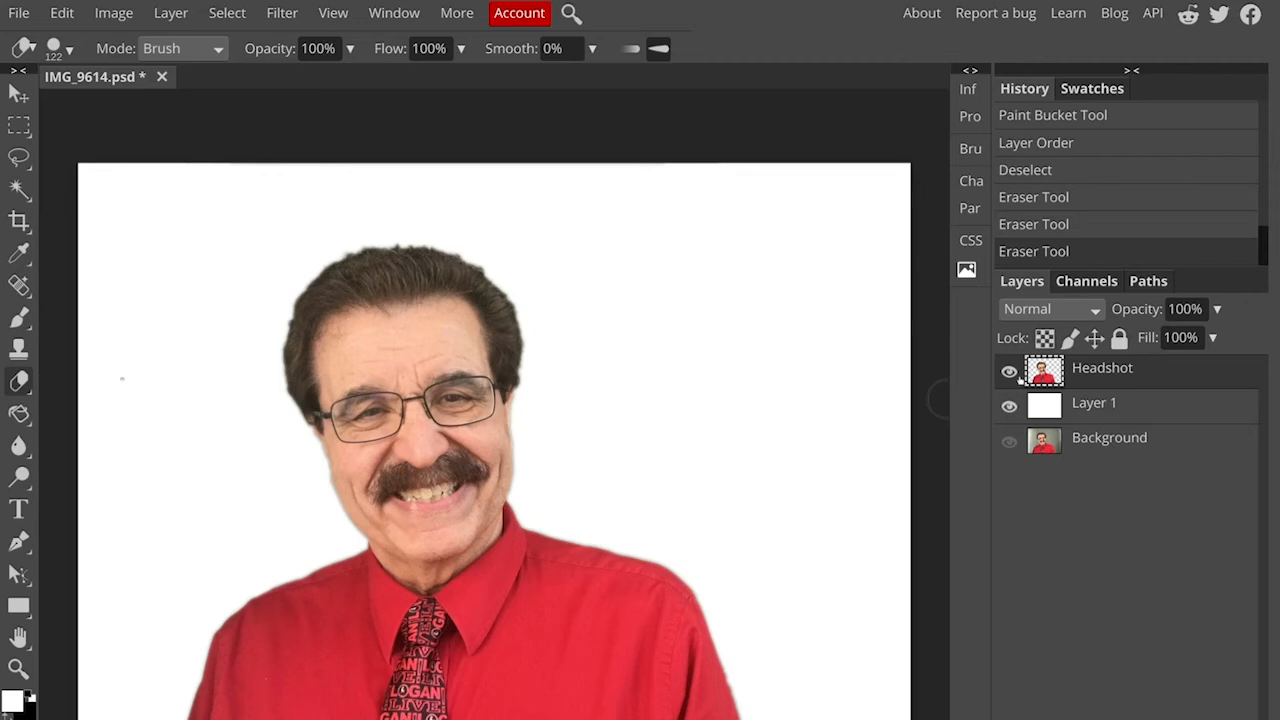
Save the cutout as IMG_9614.psd in the Headshot folder with white Layer 1 hidden, and show that layer again.
{"action": "left_click", "coordinate": [1008, 406]}
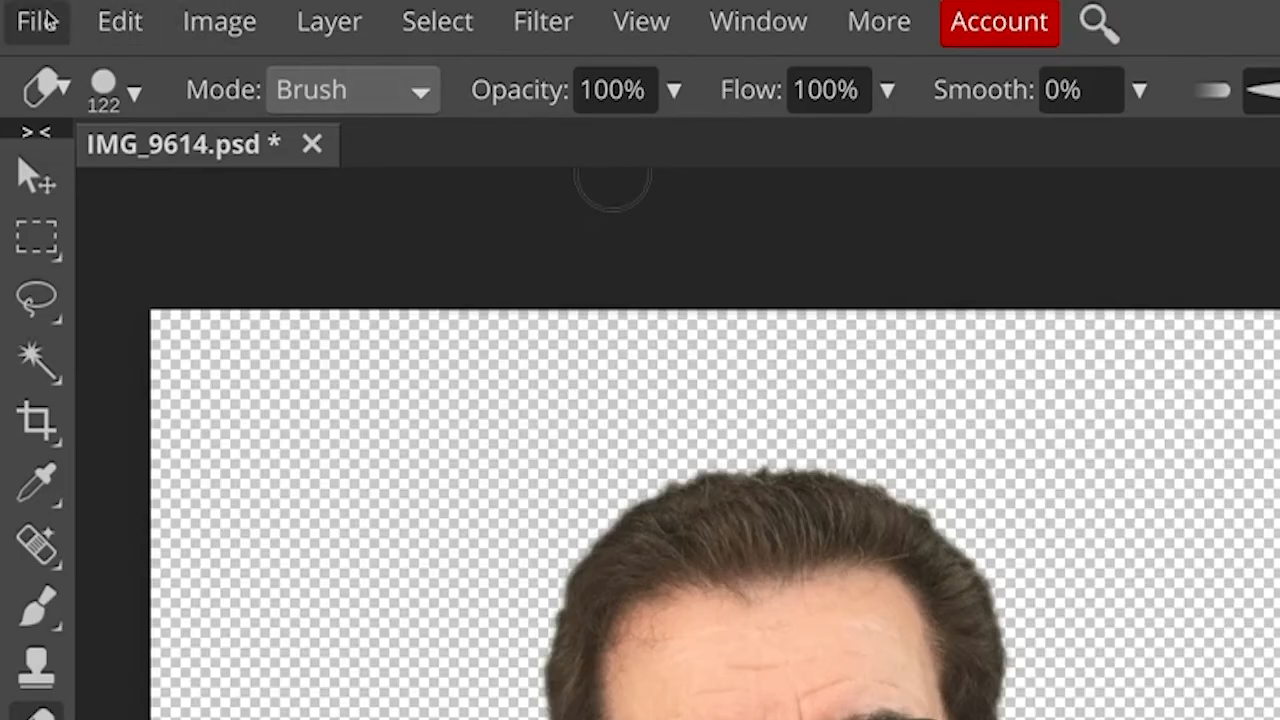
{"action": "left_click", "coordinate": [38, 21]}
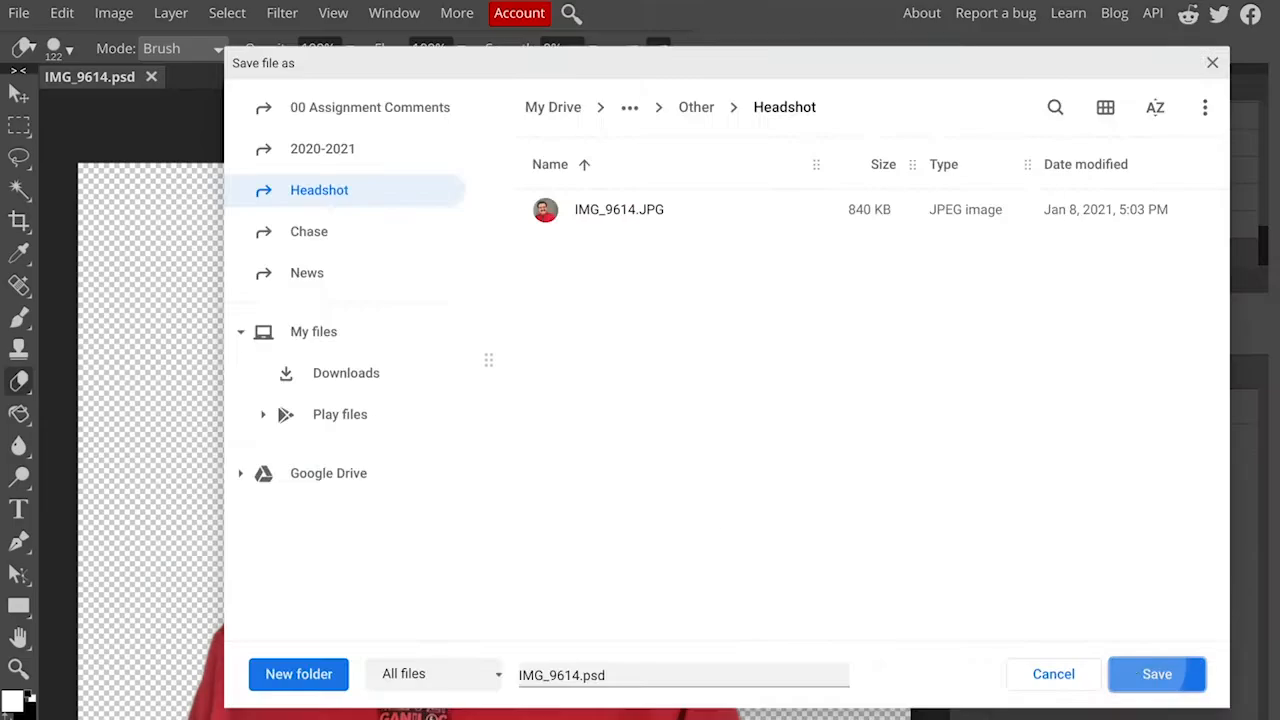
{"action": "left_click", "coordinate": [993, 523]}
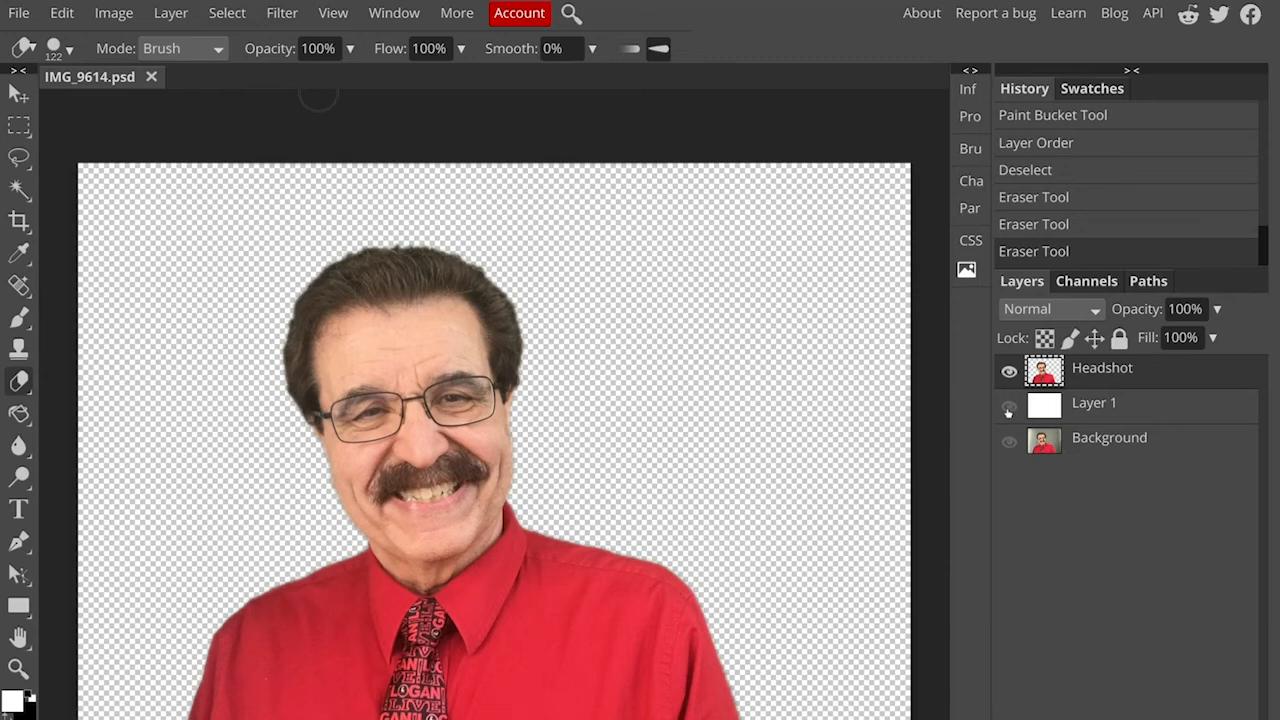
{"action": "left_click", "coordinate": [1008, 409]}
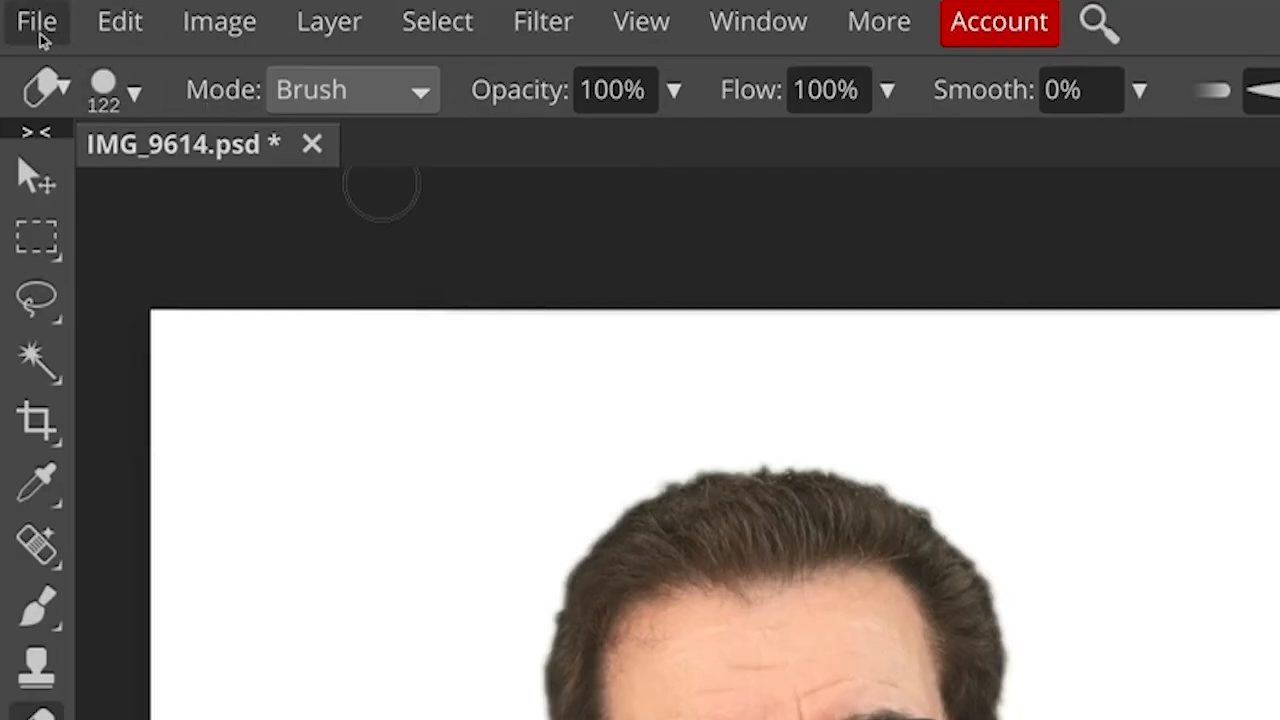
Start a new project and name it Headshot Basic.
{"action": "left_click", "coordinate": [20, 17]}
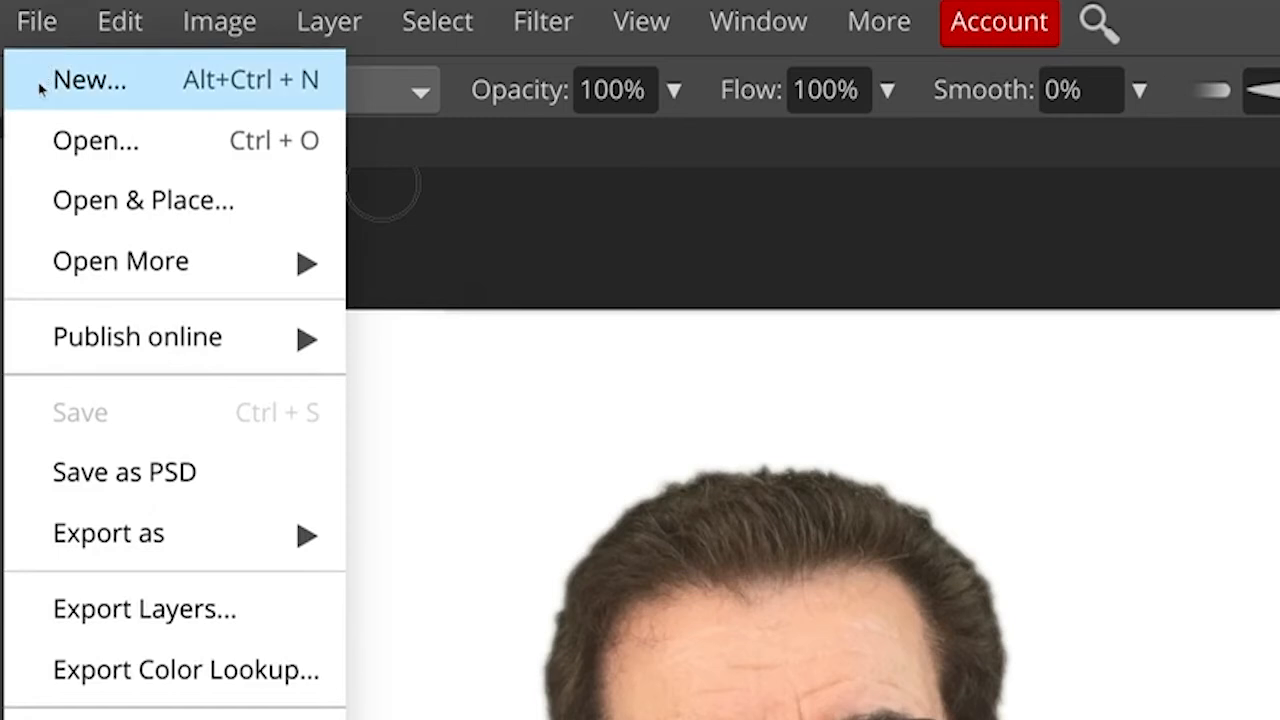
{"action": "left_click", "coordinate": [42, 80]}
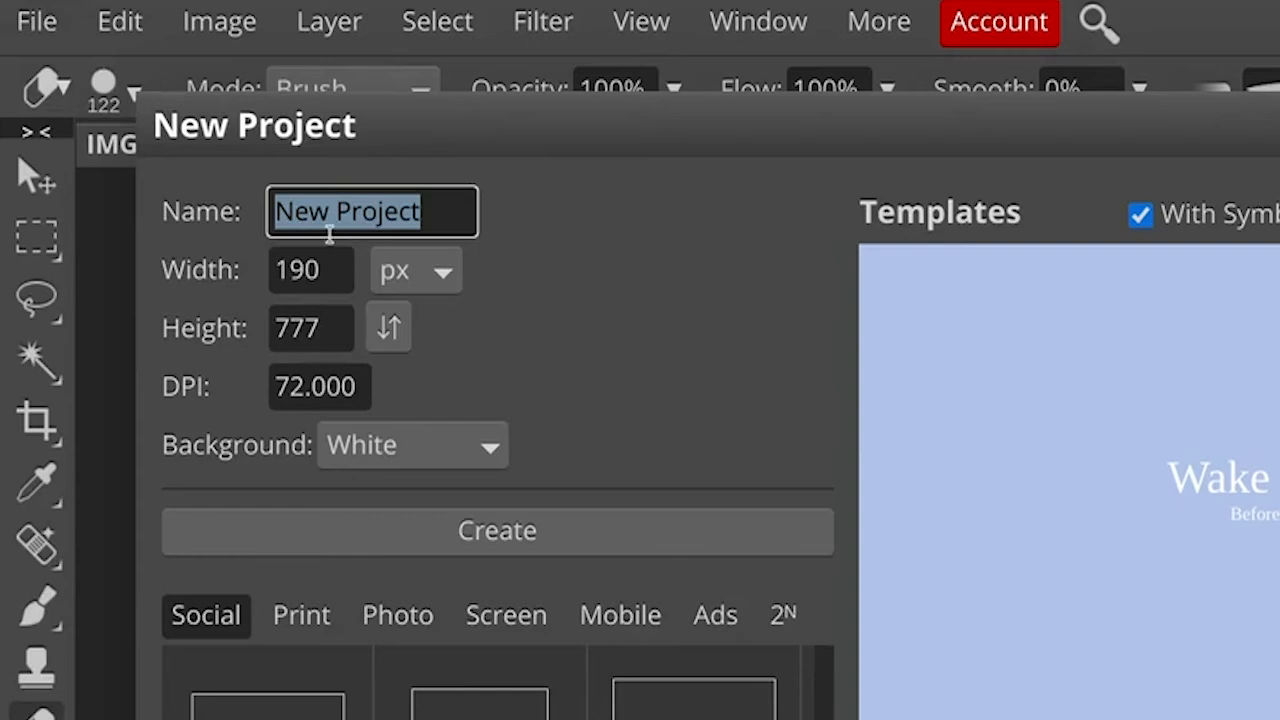
{"action": "type", "text": "Headhsot"}
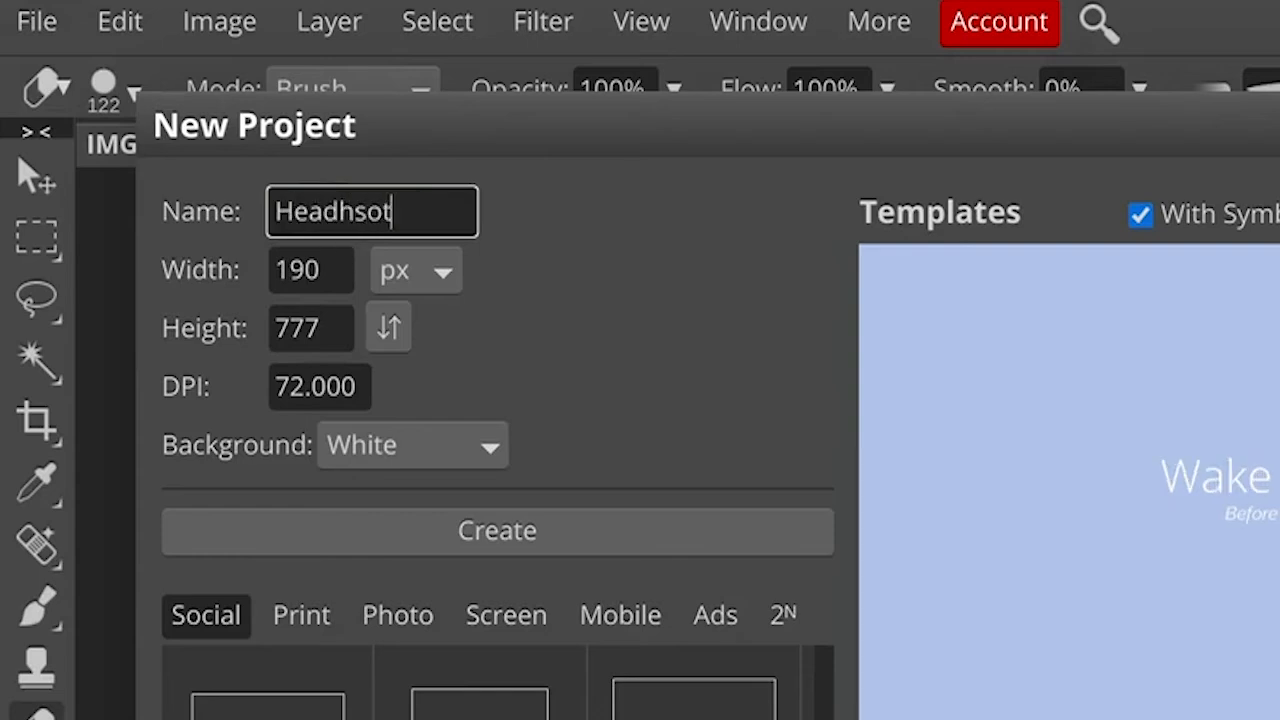
{"action": "type", "text": " Basic"}
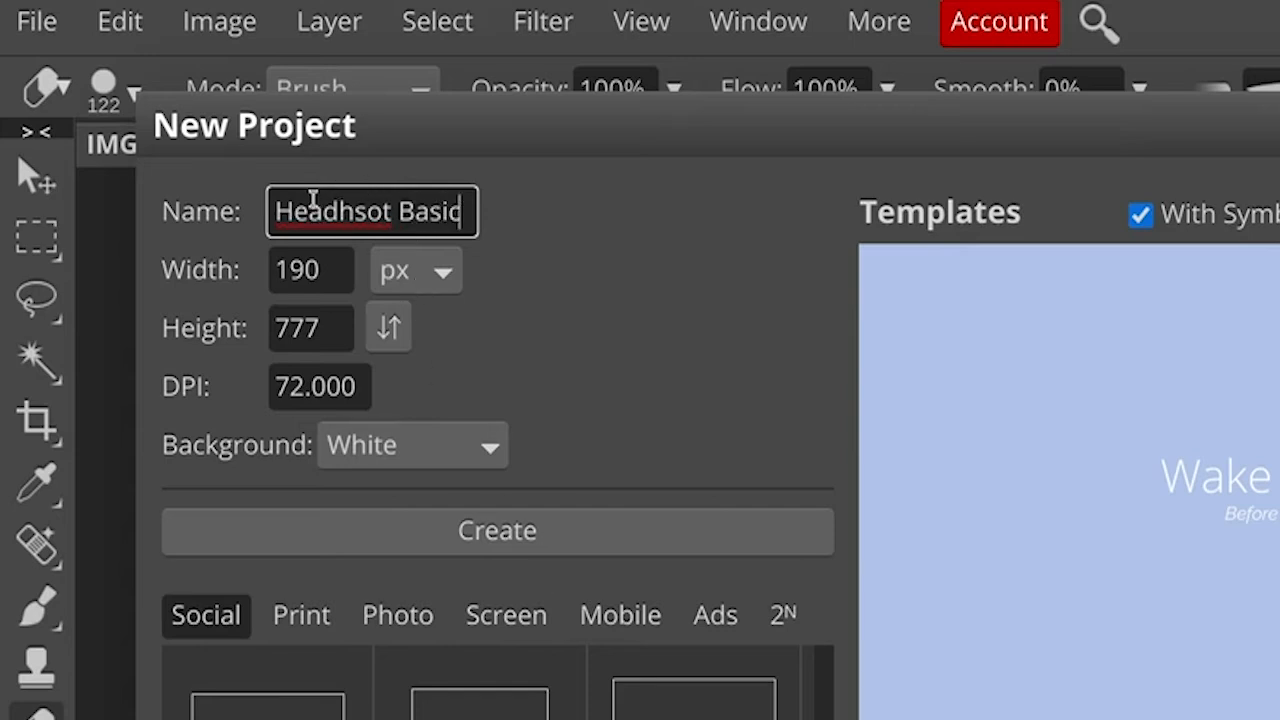
{"action": "double_click", "coordinate": [313, 199]}
{"action": "type", "text": "Headshot"}
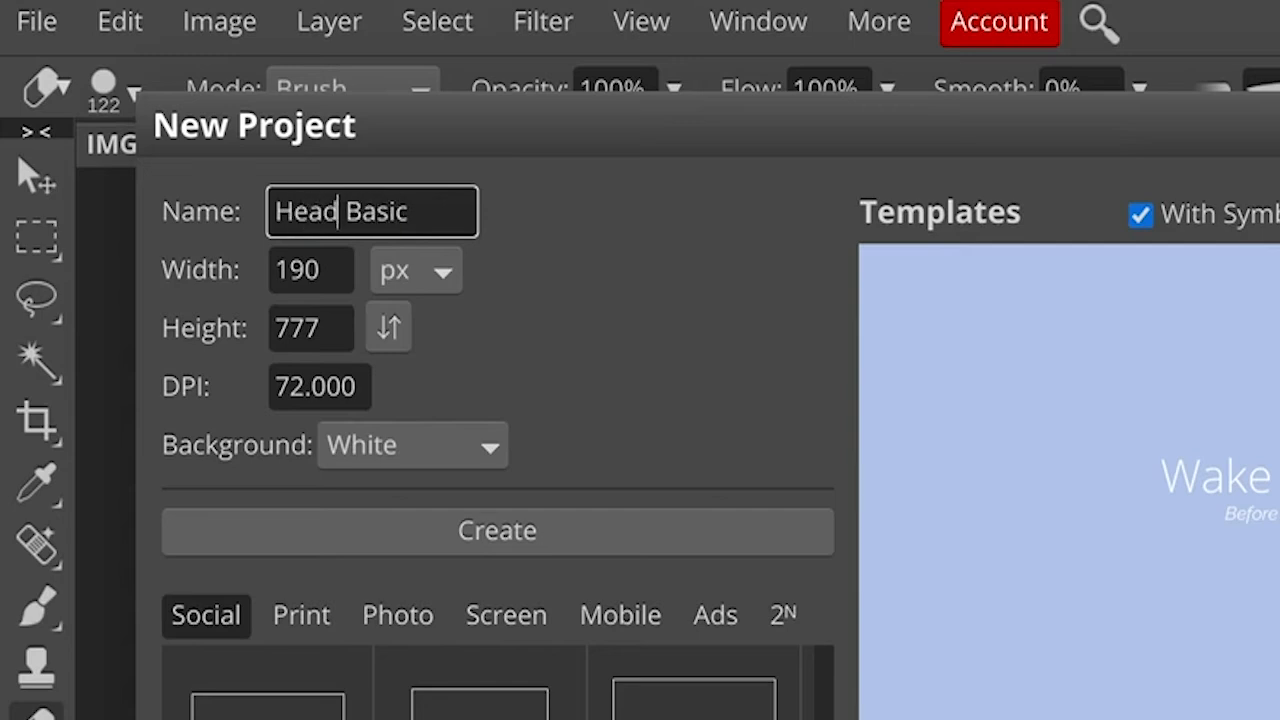
Set the new project to 1920 by 1920 px with a white background and create it.
{"action": "left_click_drag", "start_coordinate": [322, 271], "coordinate": [274, 271]}
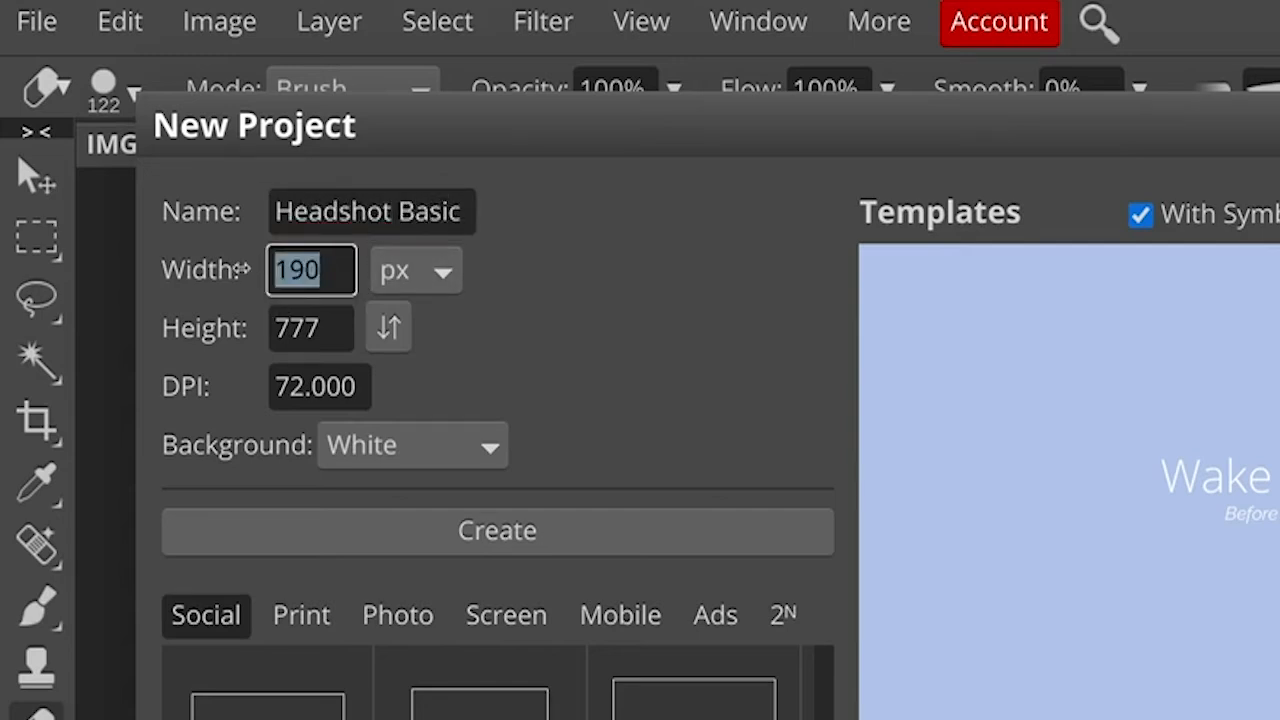
{"action": "type", "text": "1920"}
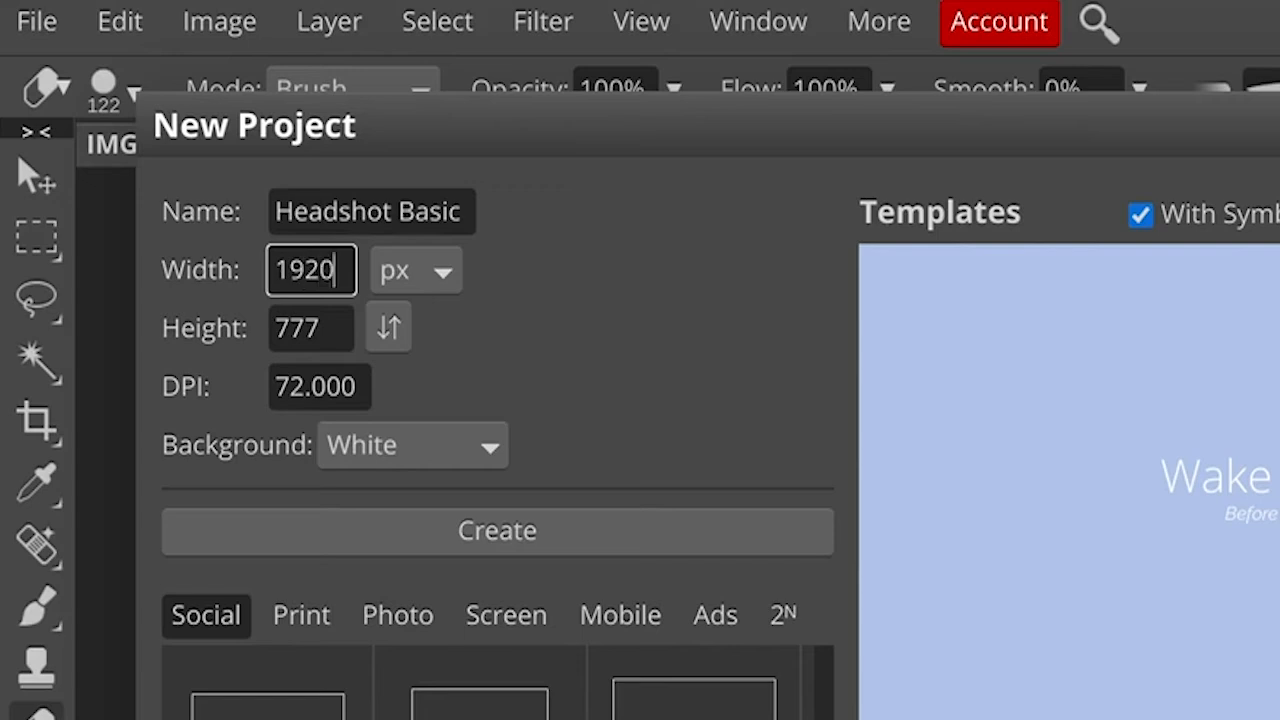
{"action": "key", "text": "Tab"}
{"action": "key", "text": "Tab"}
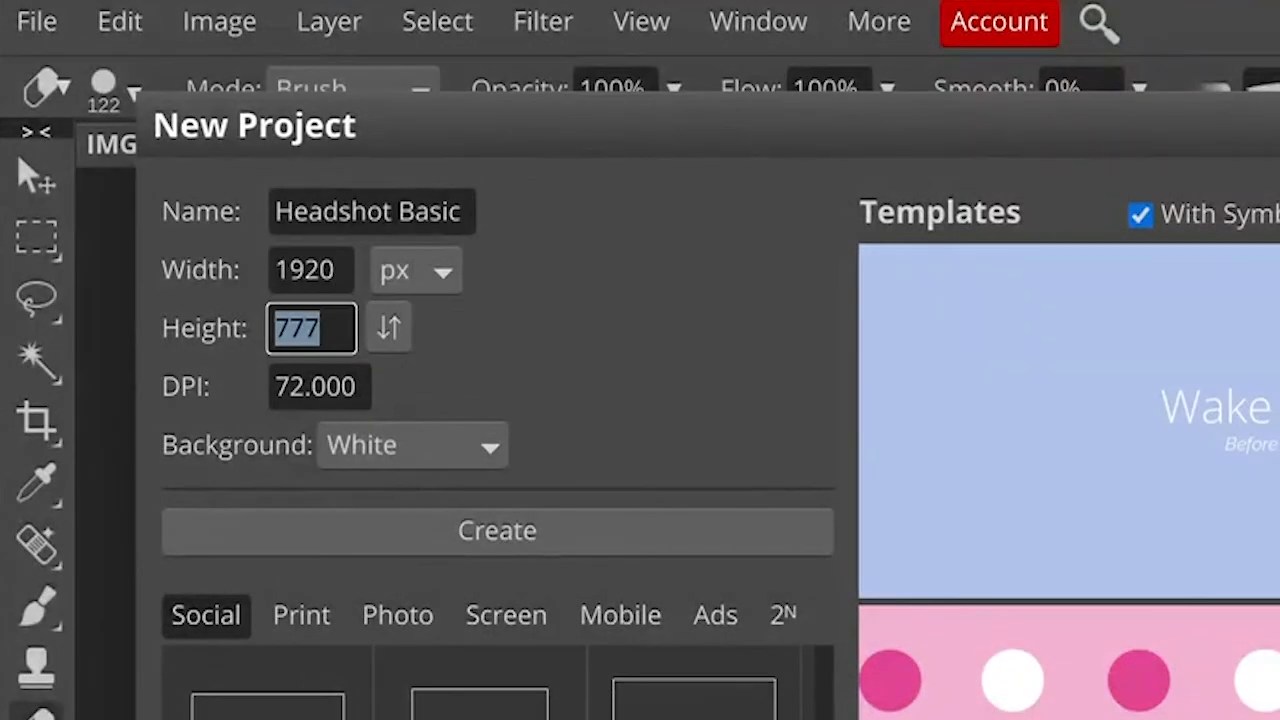
{"action": "type", "text": "1920"}
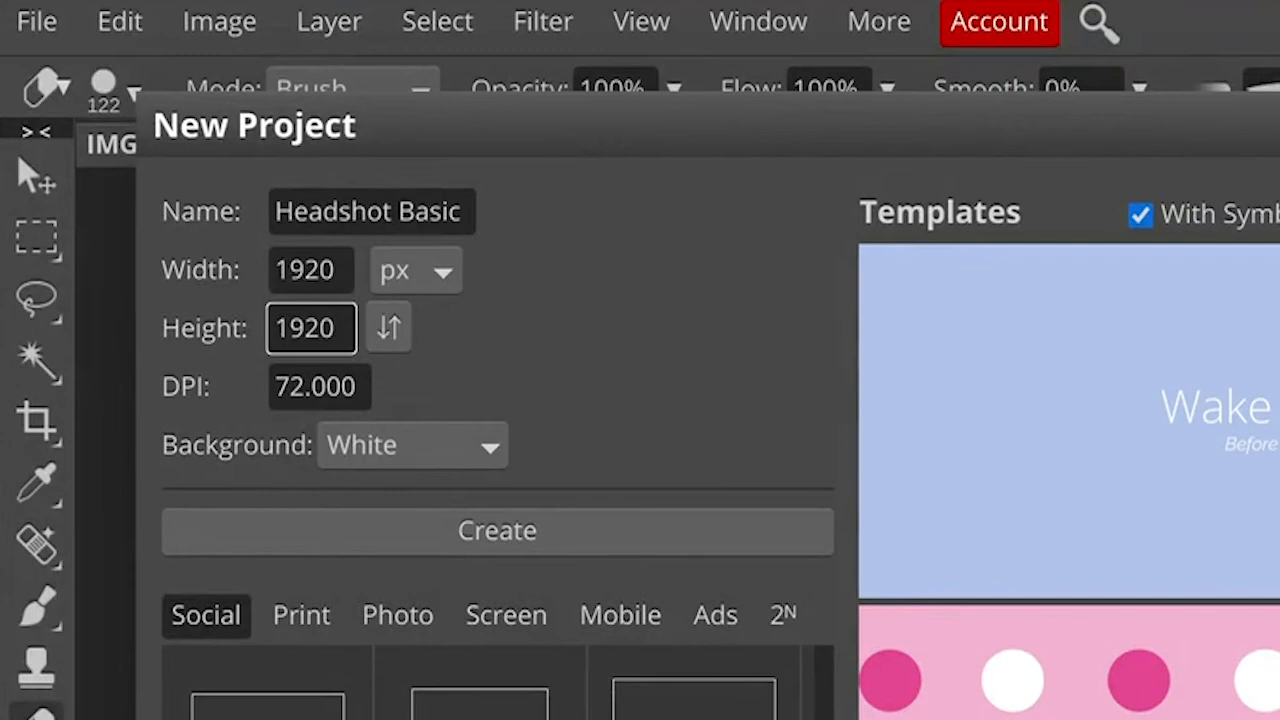
{"action": "key", "text": "Tab"}
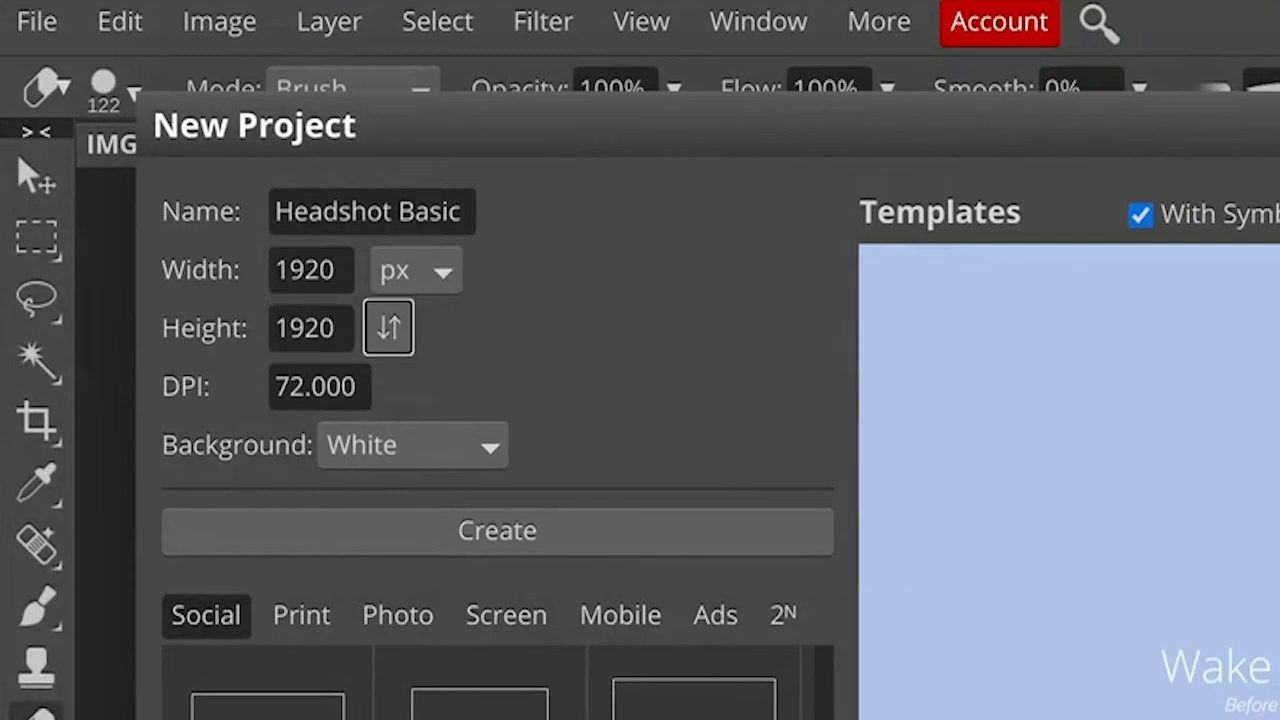
{"action": "left_click", "coordinate": [397, 446]}
{"action": "left_click", "coordinate": [384, 498]}
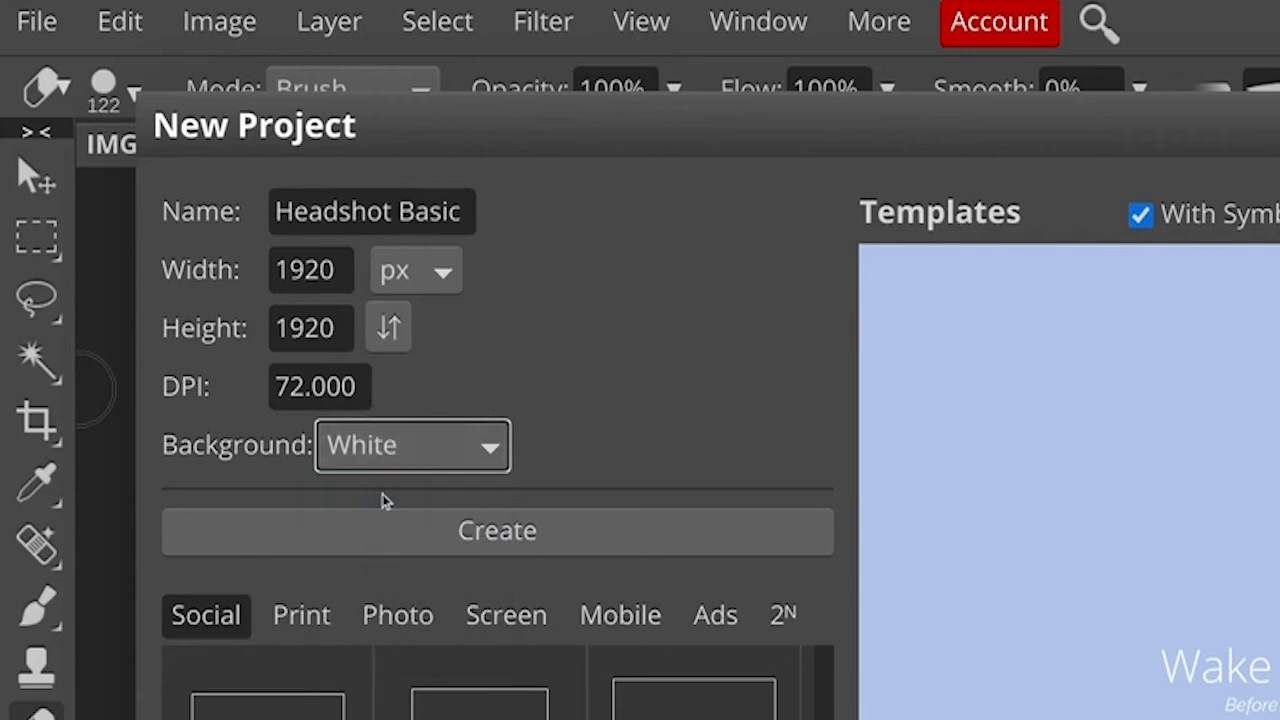
{"action": "left_click", "coordinate": [483, 549]}
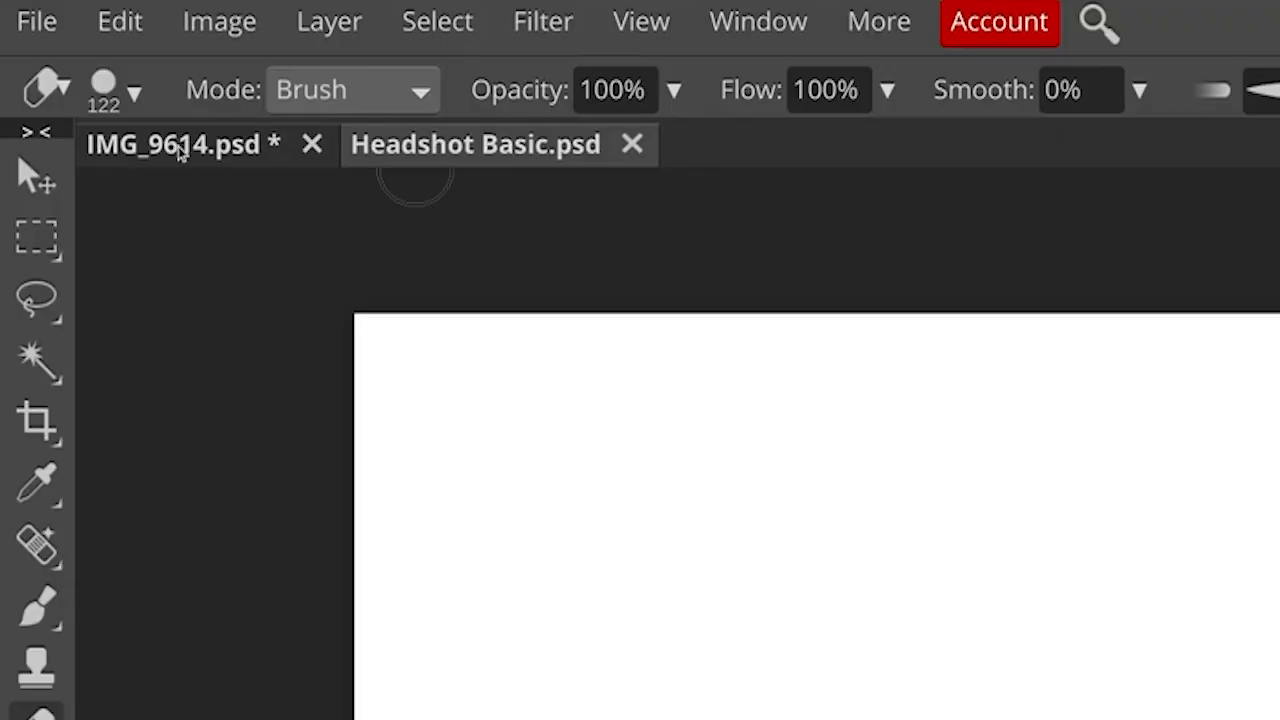
In IMG_9614.psd, hide Layer 1, select the whole Headshot layer and copy it.
{"action": "left_click", "coordinate": [180, 148]}
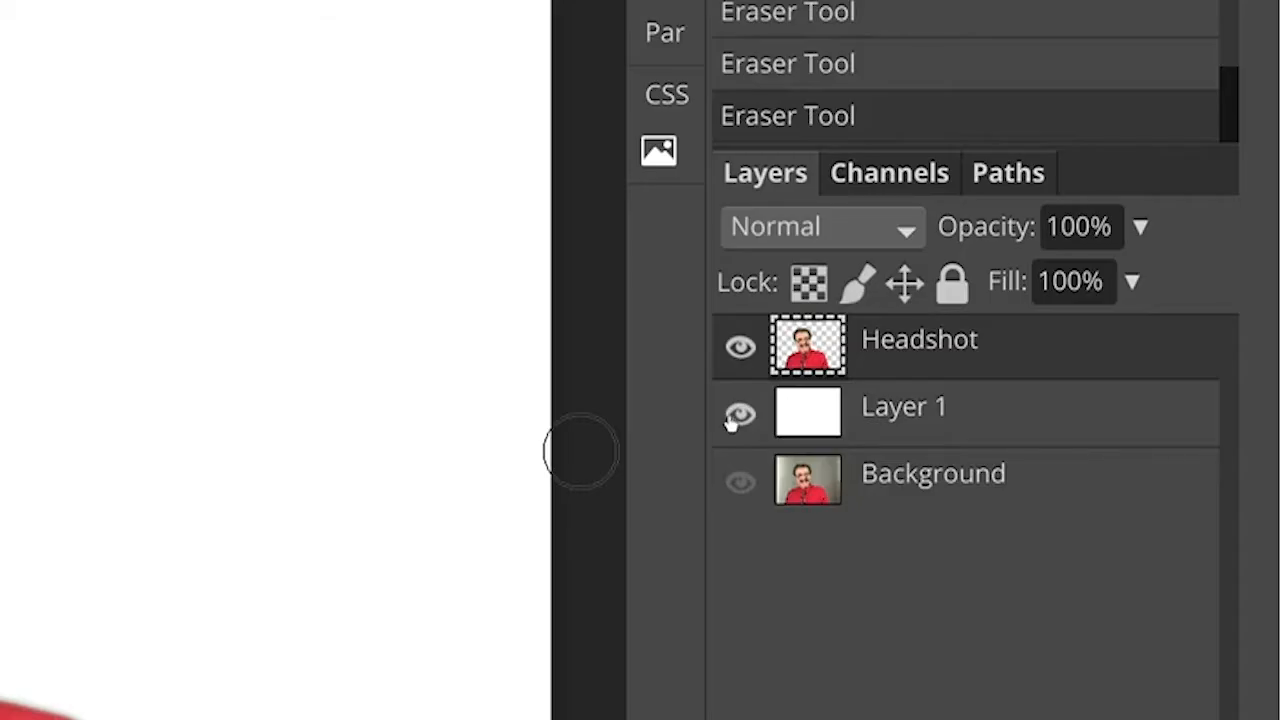
{"action": "left_click", "coordinate": [1009, 407]}
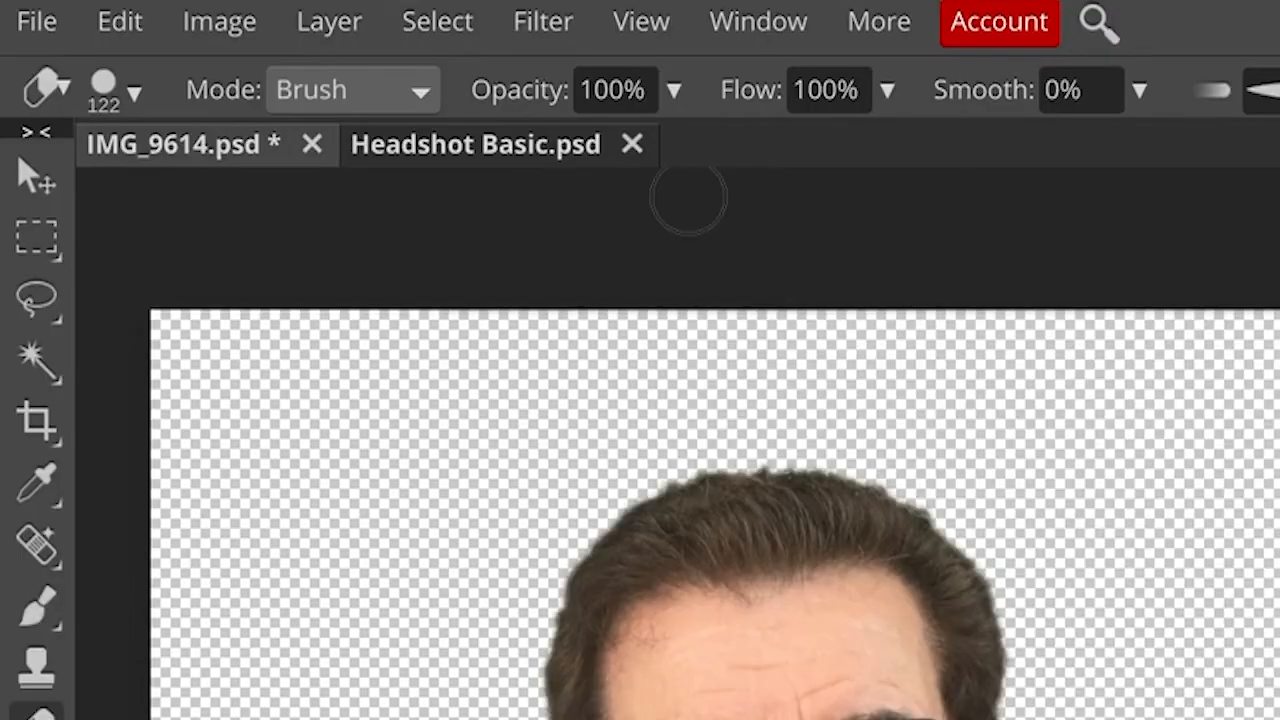
{"action": "left_click", "coordinate": [416, 21]}
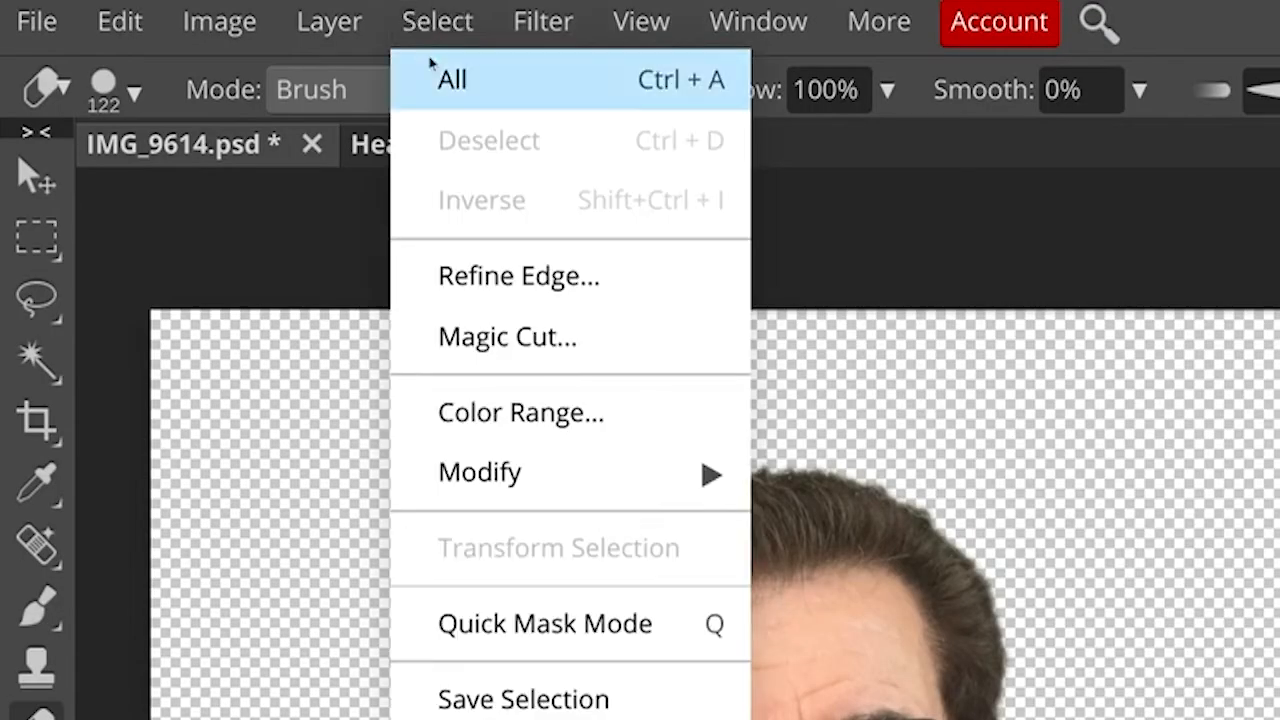
{"action": "left_click", "coordinate": [450, 80]}
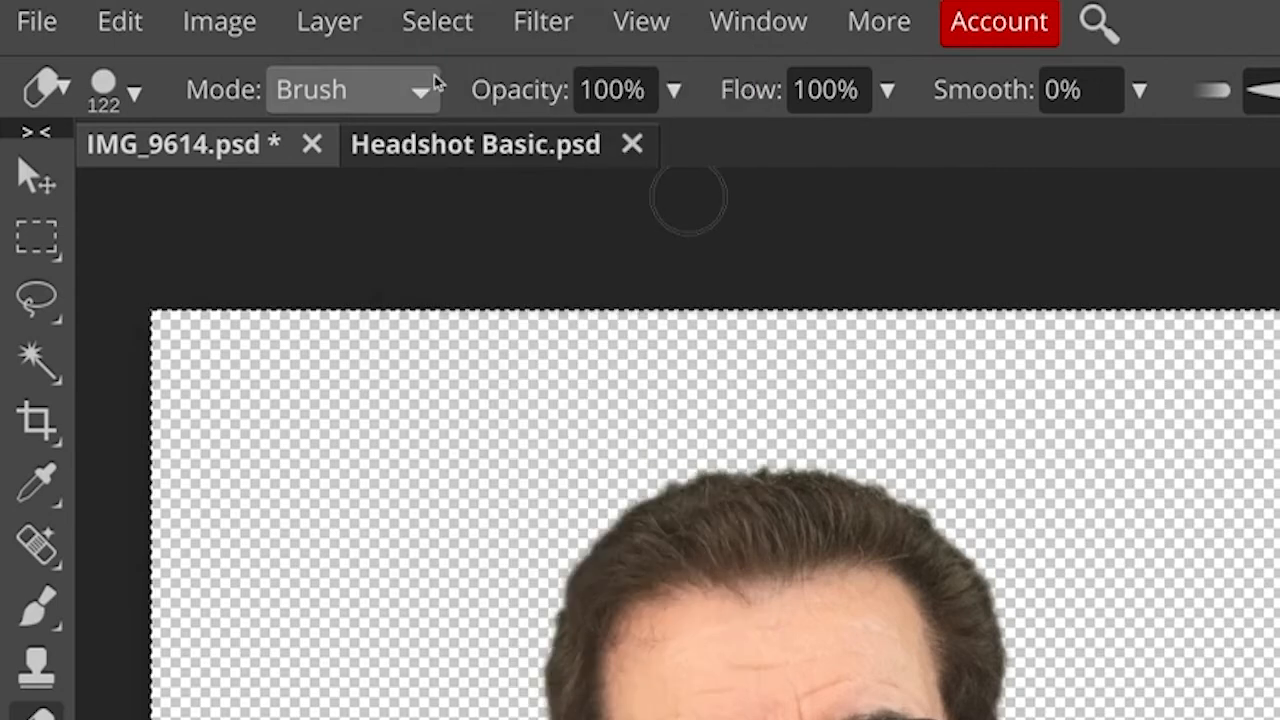
{"action": "left_click", "coordinate": [118, 21]}
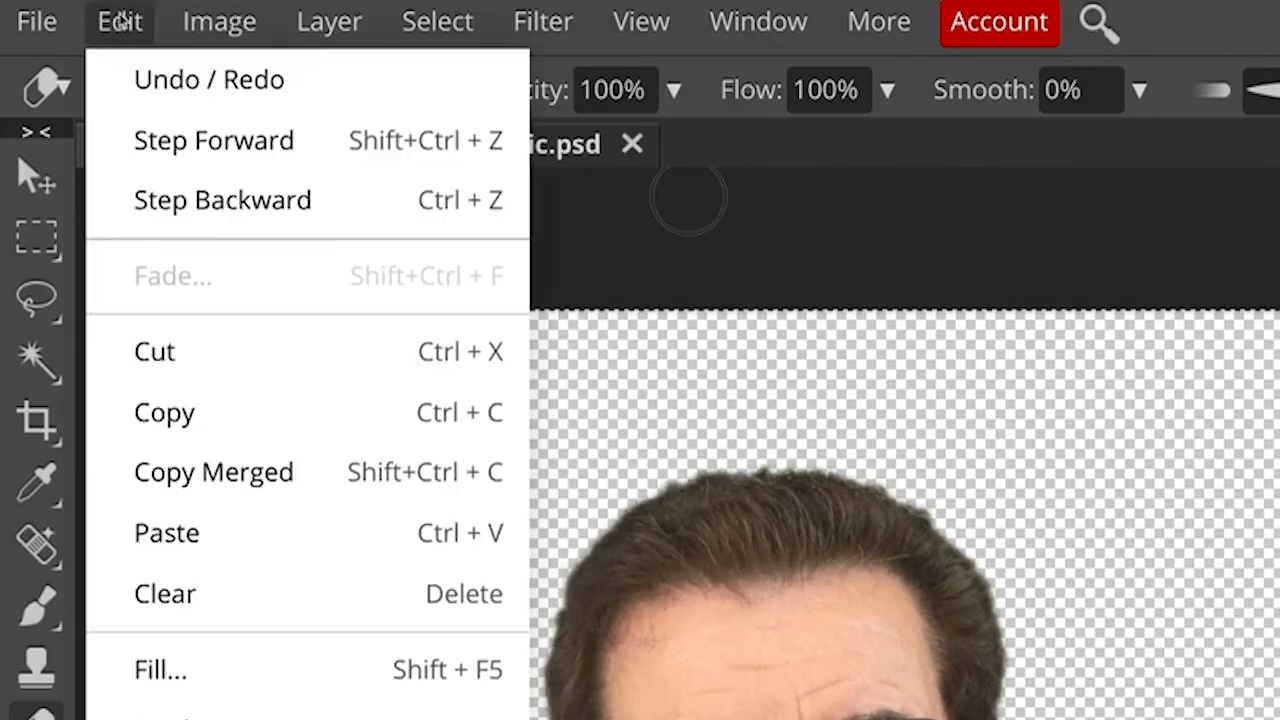
{"action": "left_click", "coordinate": [213, 427]}
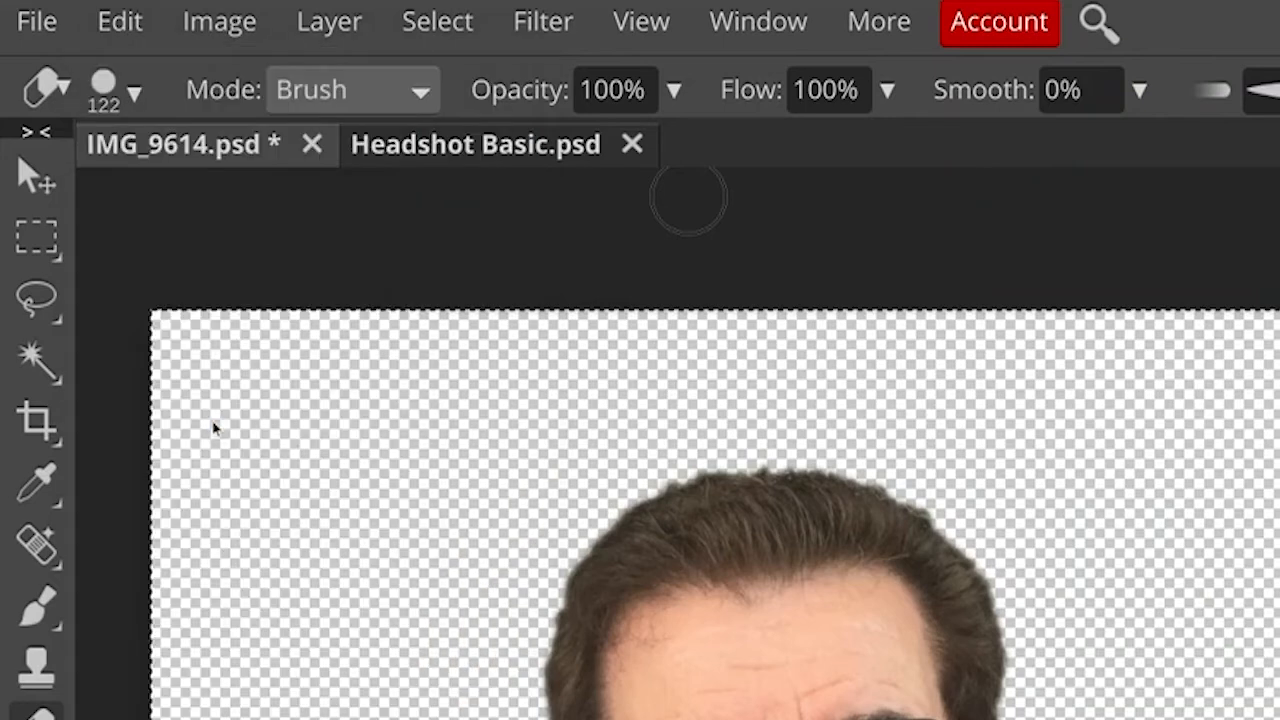
Paste the copied headshot into Headshot Basic.psd and move it slightly right on the white canvas.
{"action": "left_click", "coordinate": [418, 142]}
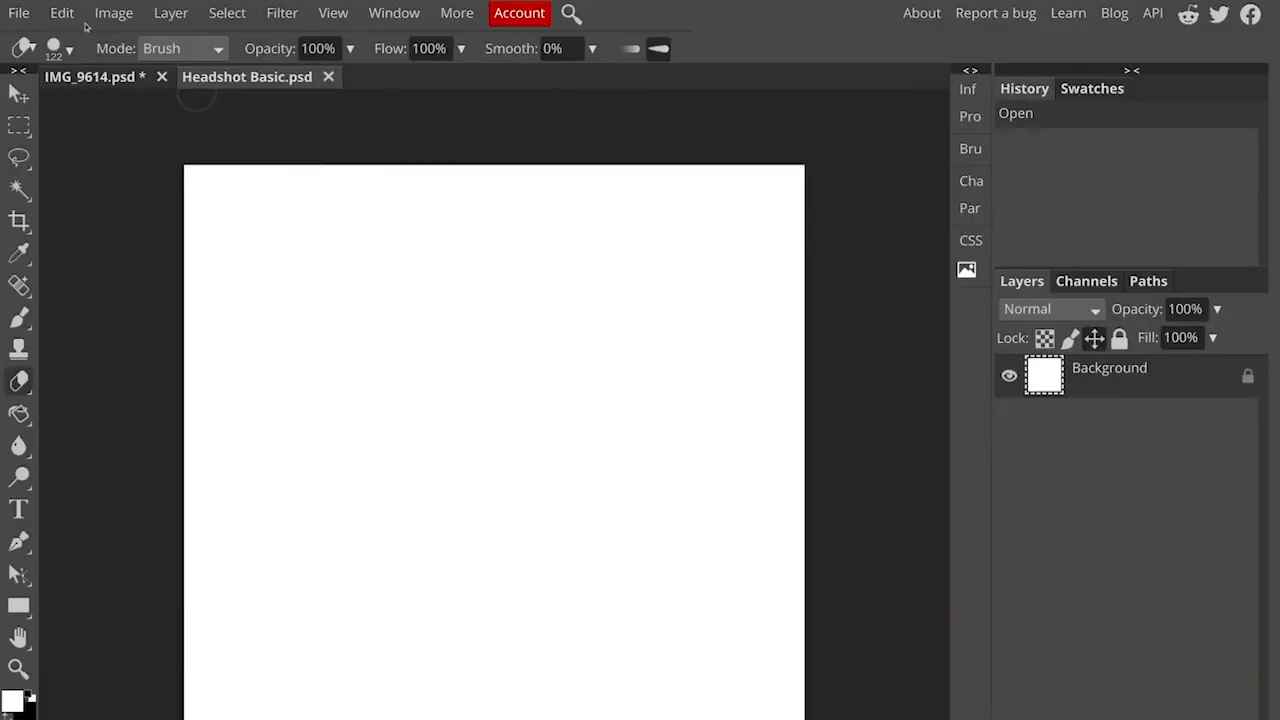
{"action": "left_click", "coordinate": [128, 23]}
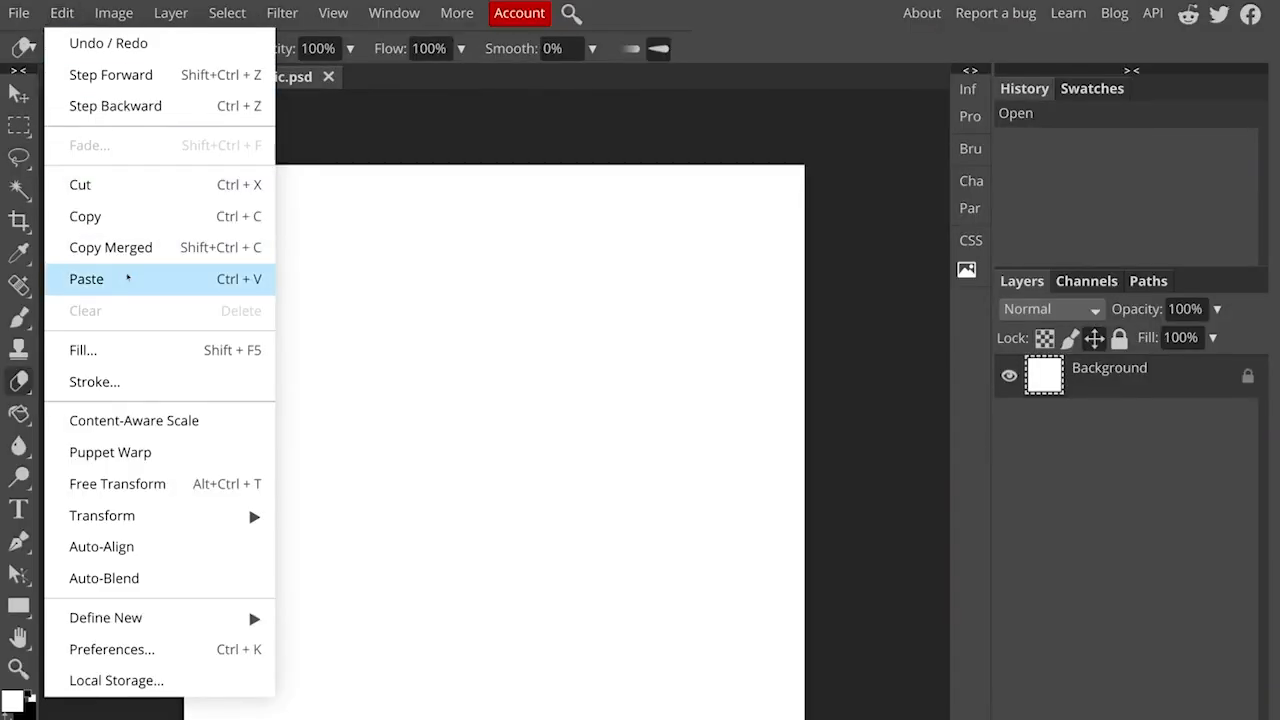
{"action": "left_click", "coordinate": [86, 279]}
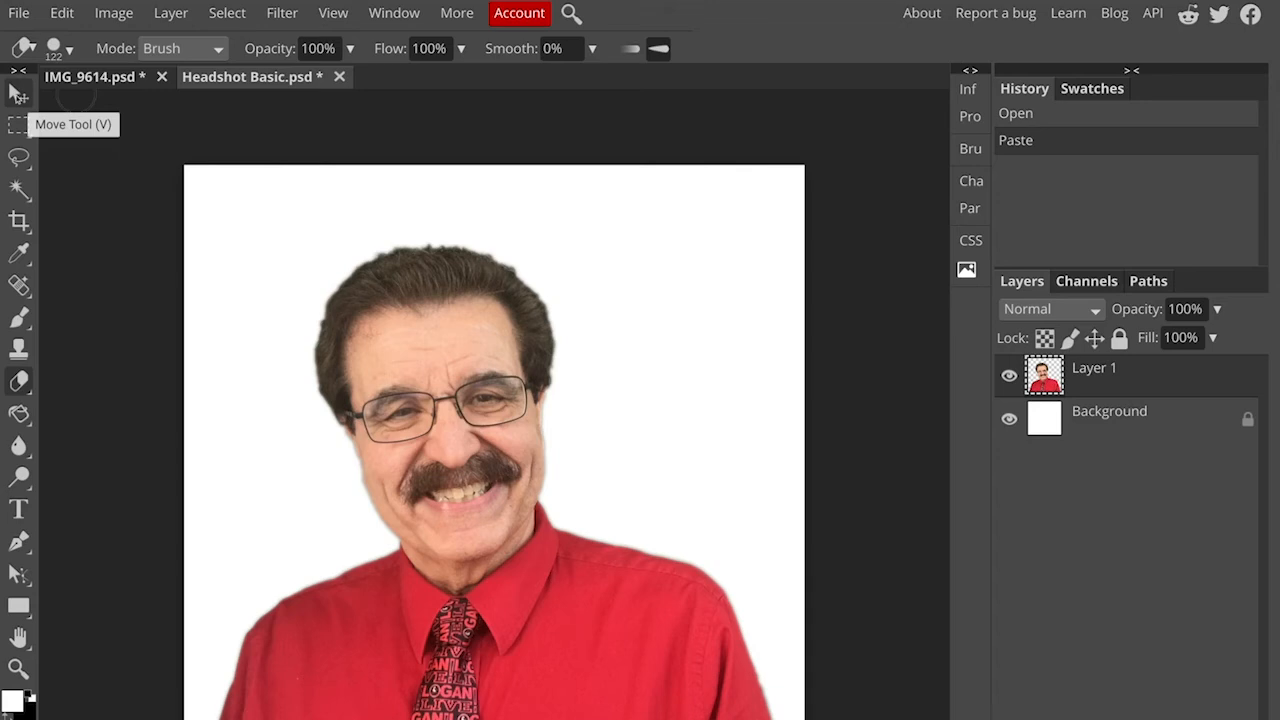
{"action": "left_click", "coordinate": [19, 96]}
{"action": "left_click_drag", "start_coordinate": [372, 383], "coordinate": [397, 388]}
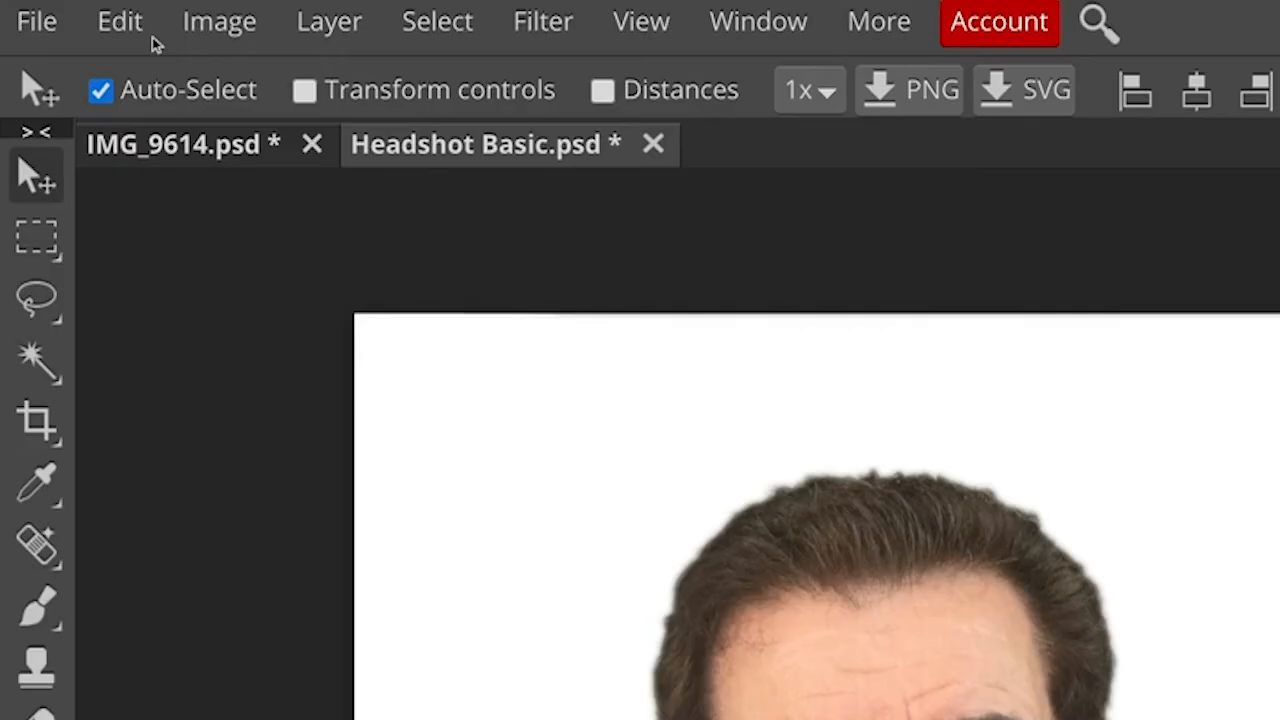
Enlarge the pasted headshot with Free Transform and reposition it so the head is centred and the shoulders run off the canvas.
{"action": "left_click", "coordinate": [74, 17]}
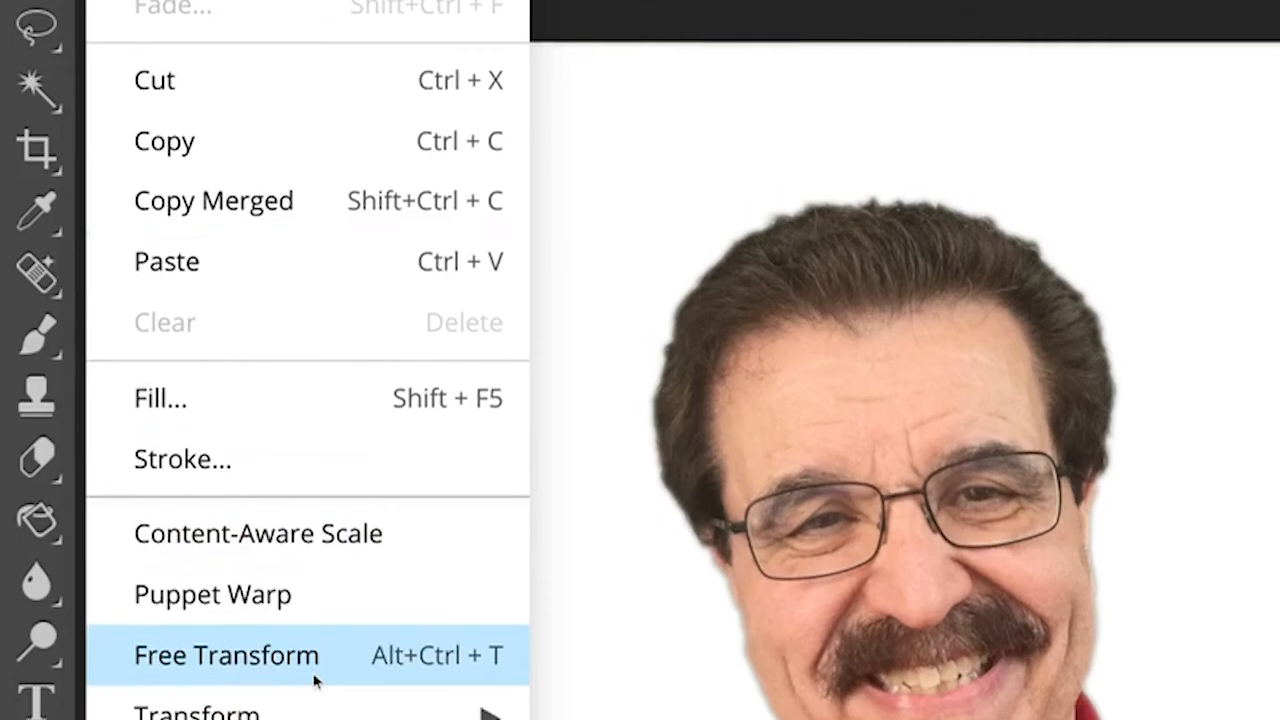
{"action": "mouse_move", "coordinate": [323, 575]}
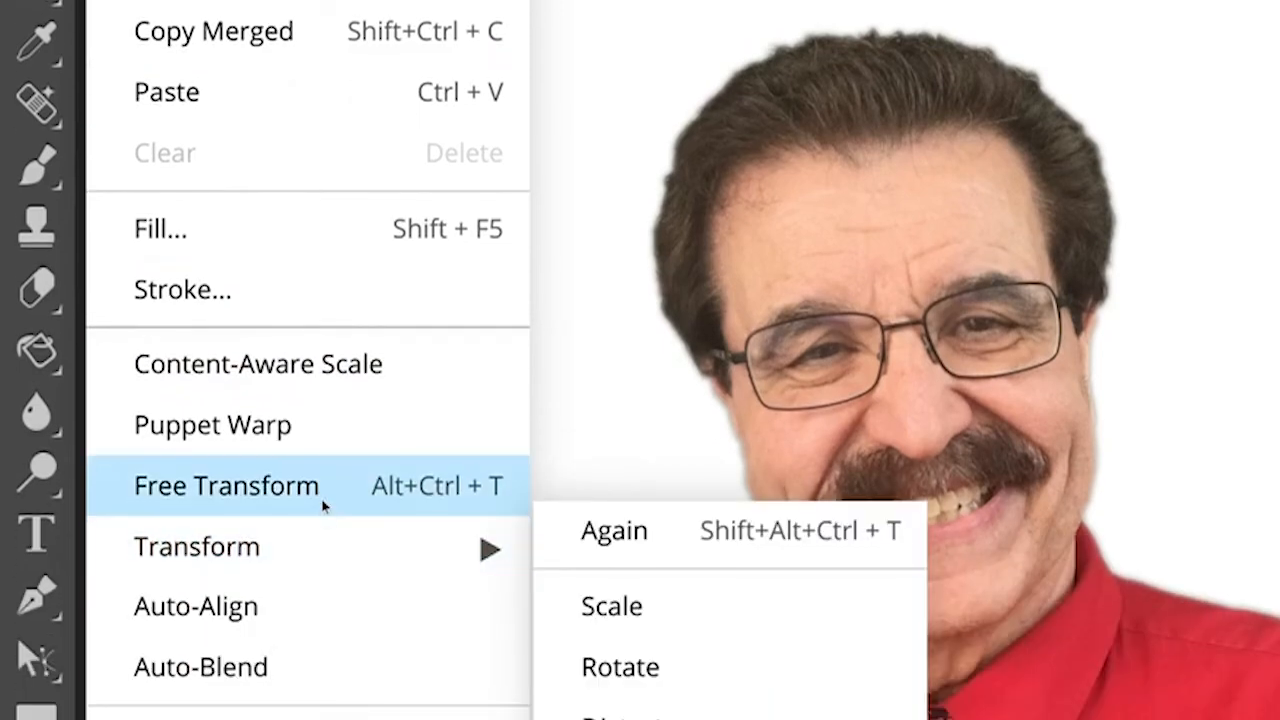
{"action": "left_click", "coordinate": [323, 506]}
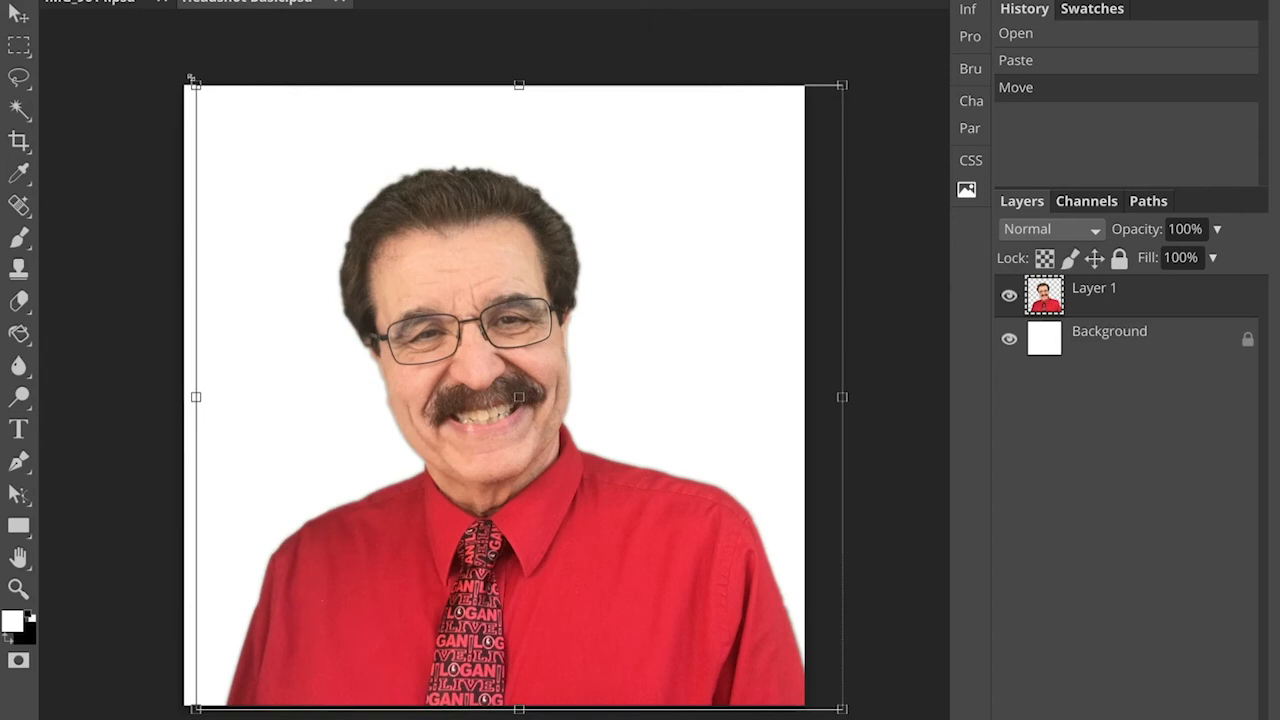
{"action": "left_click_drag", "start_coordinate": [191, 78], "coordinate": [122, 37]}
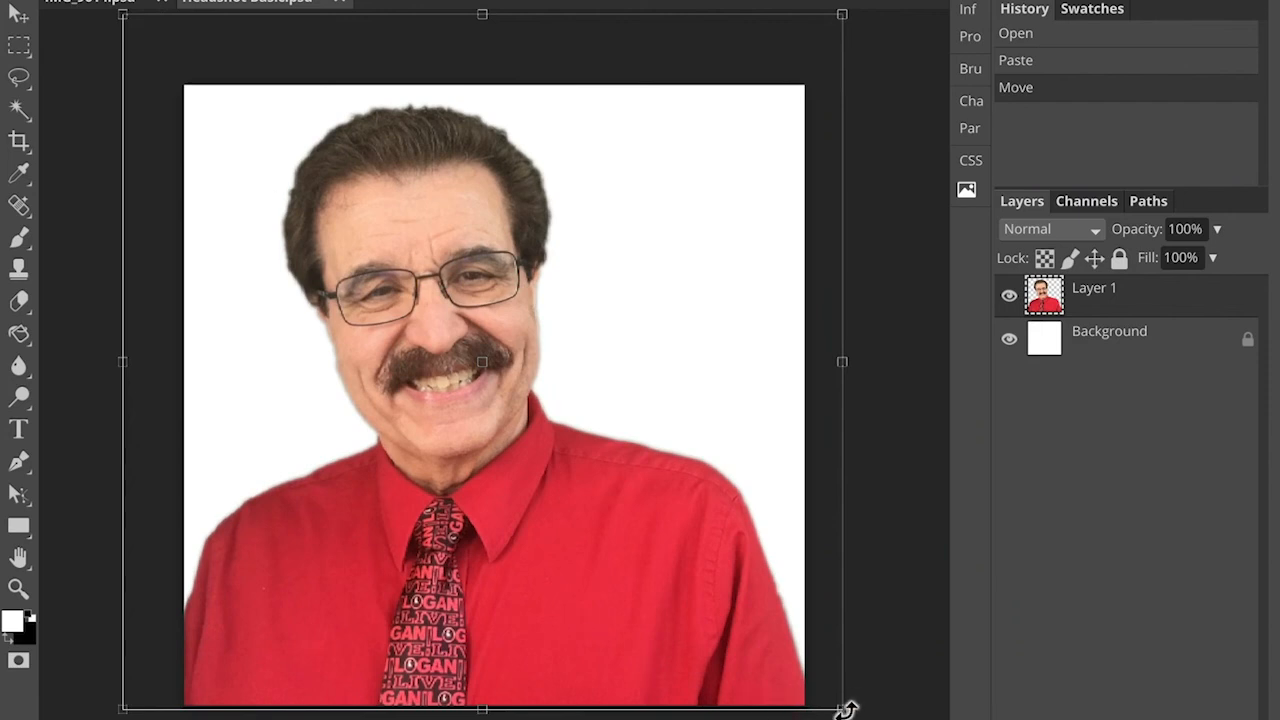
{"action": "left_click_drag", "start_coordinate": [845, 710], "coordinate": [934, 719]}
{"action": "left_click_drag", "start_coordinate": [654, 448], "coordinate": [664, 455]}
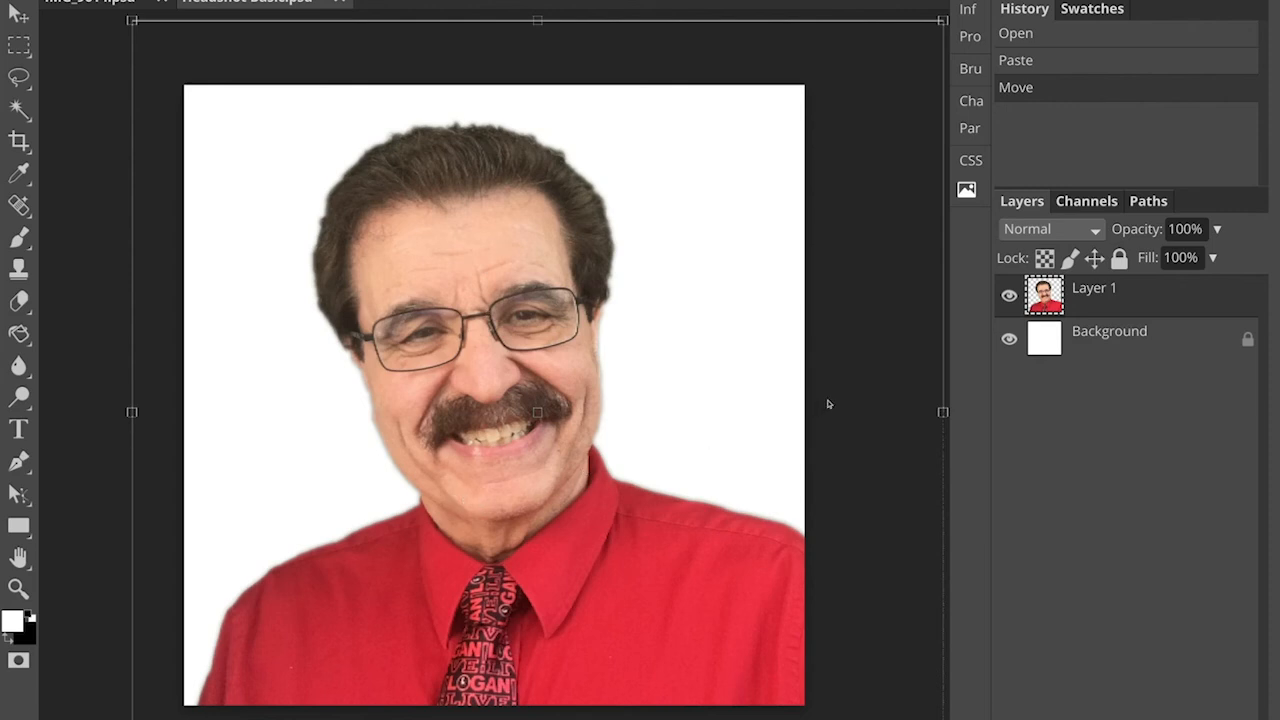
{"action": "key", "text": "Return"}
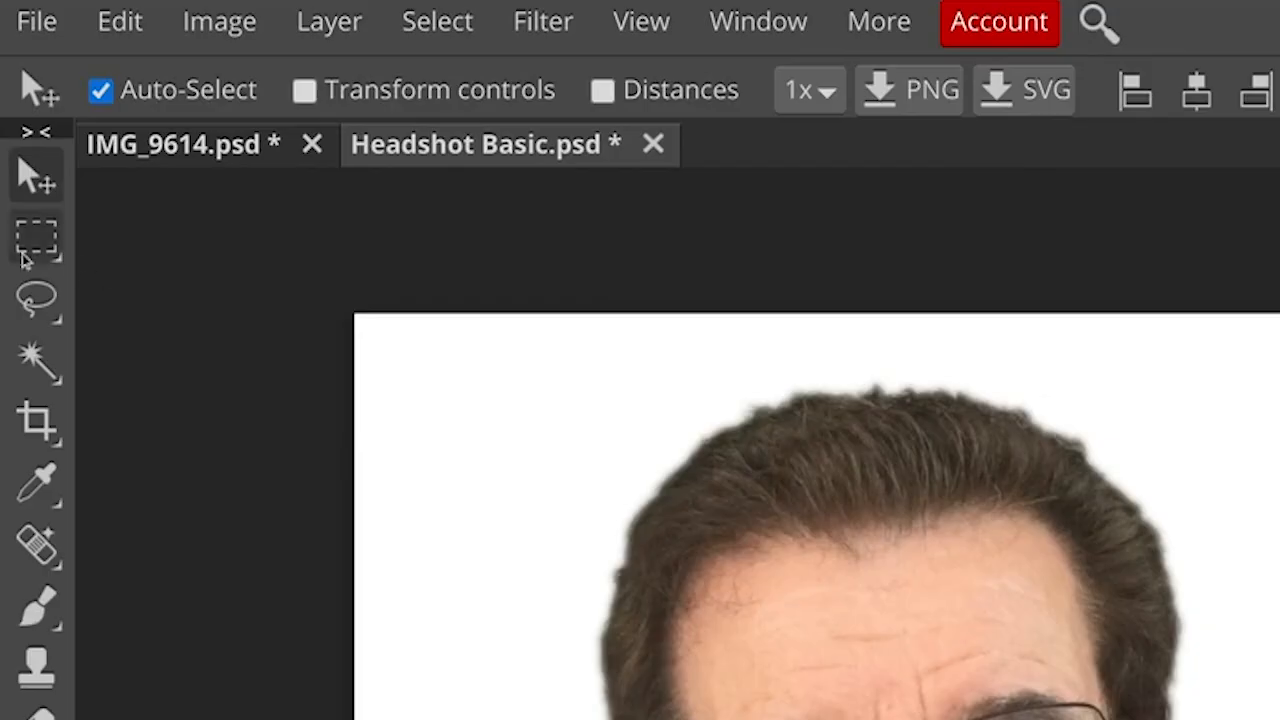
Save the composition as Headshot Basic.psd in the Headshot folder.
{"action": "left_click", "coordinate": [28, 30]}
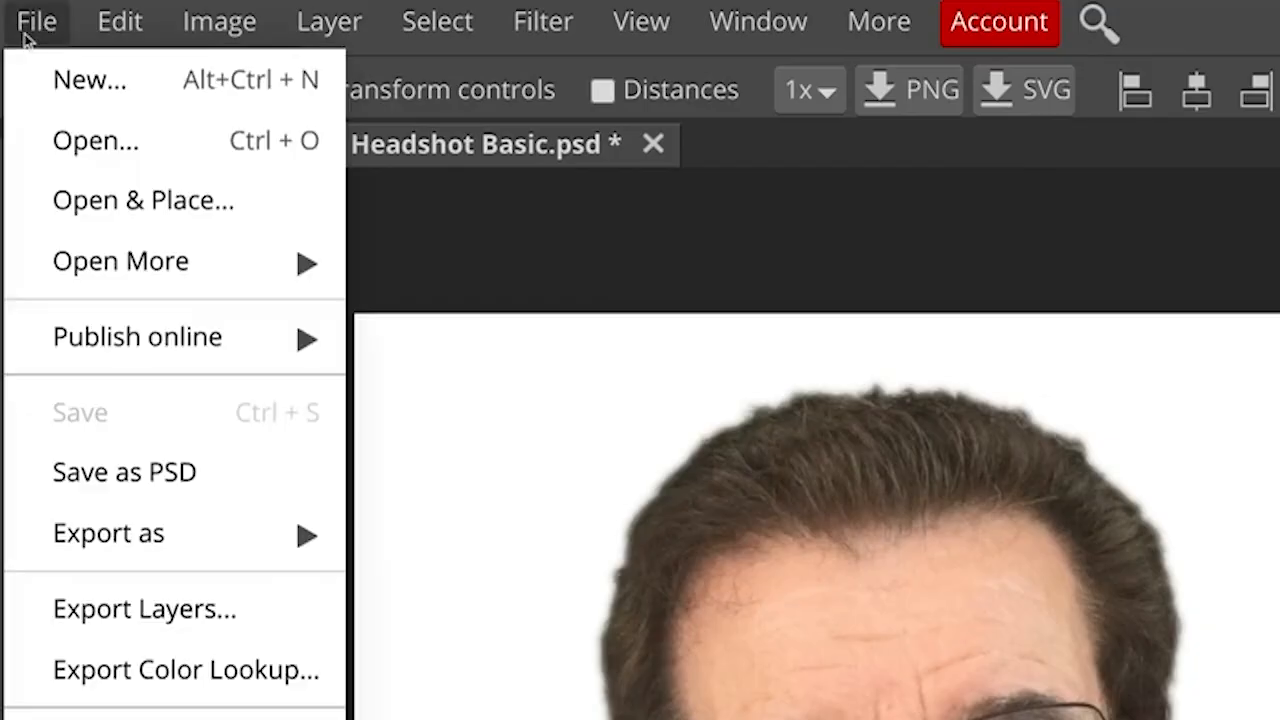
{"action": "left_click", "coordinate": [81, 478]}
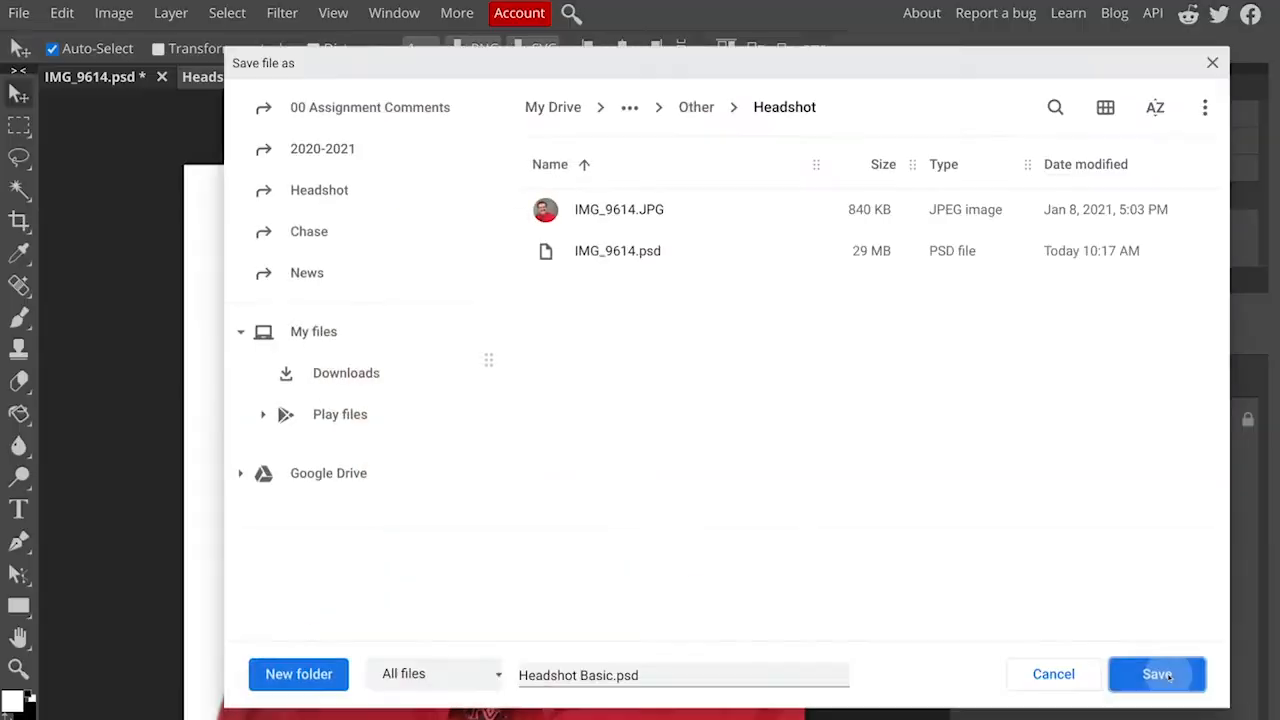
{"action": "left_click", "coordinate": [1155, 585]}
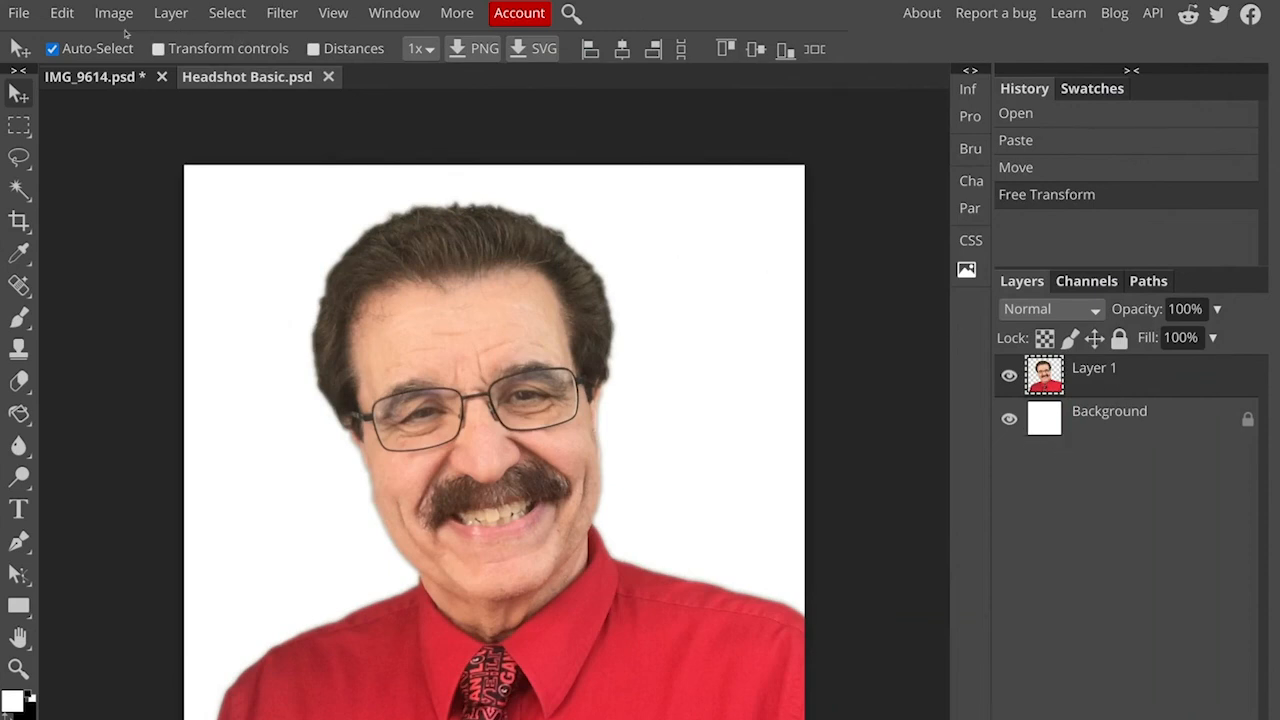
Export the image as a 1920 by 1920 px JPG at 100% quality and save it as Headshot Basic.jpg.
{"action": "left_click", "coordinate": [14, 16]}
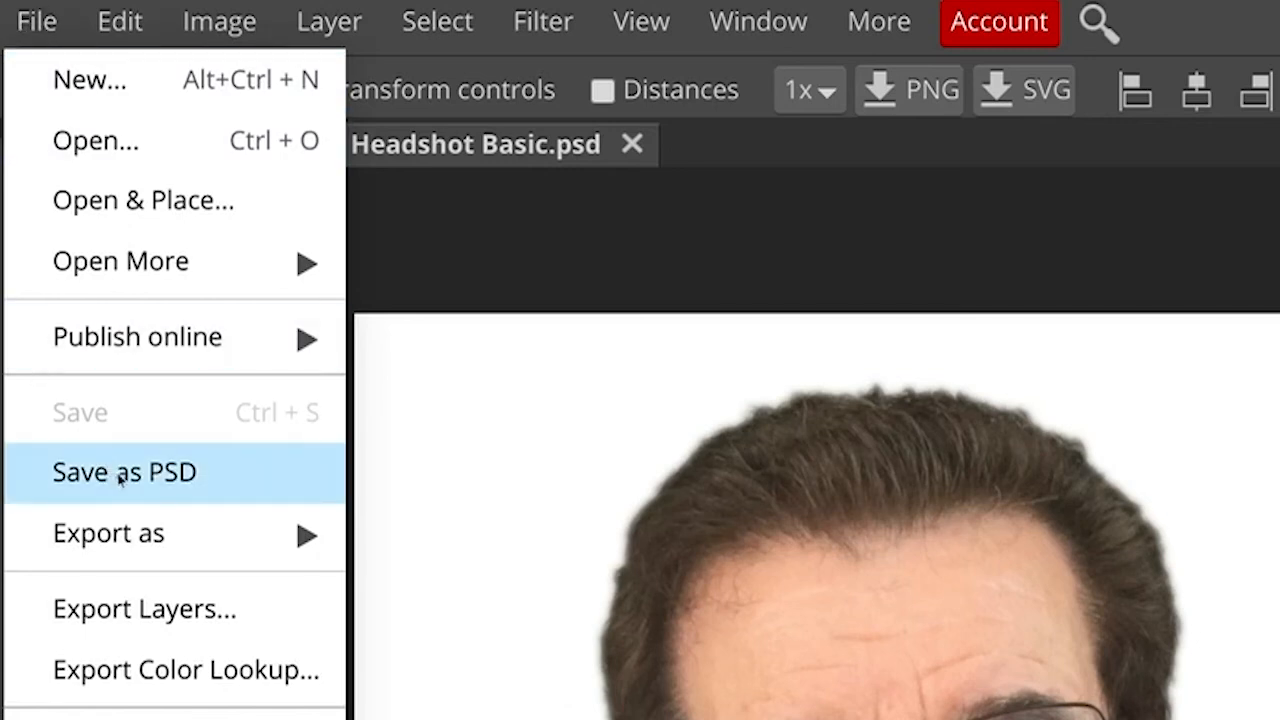
{"action": "mouse_move", "coordinate": [183, 534]}
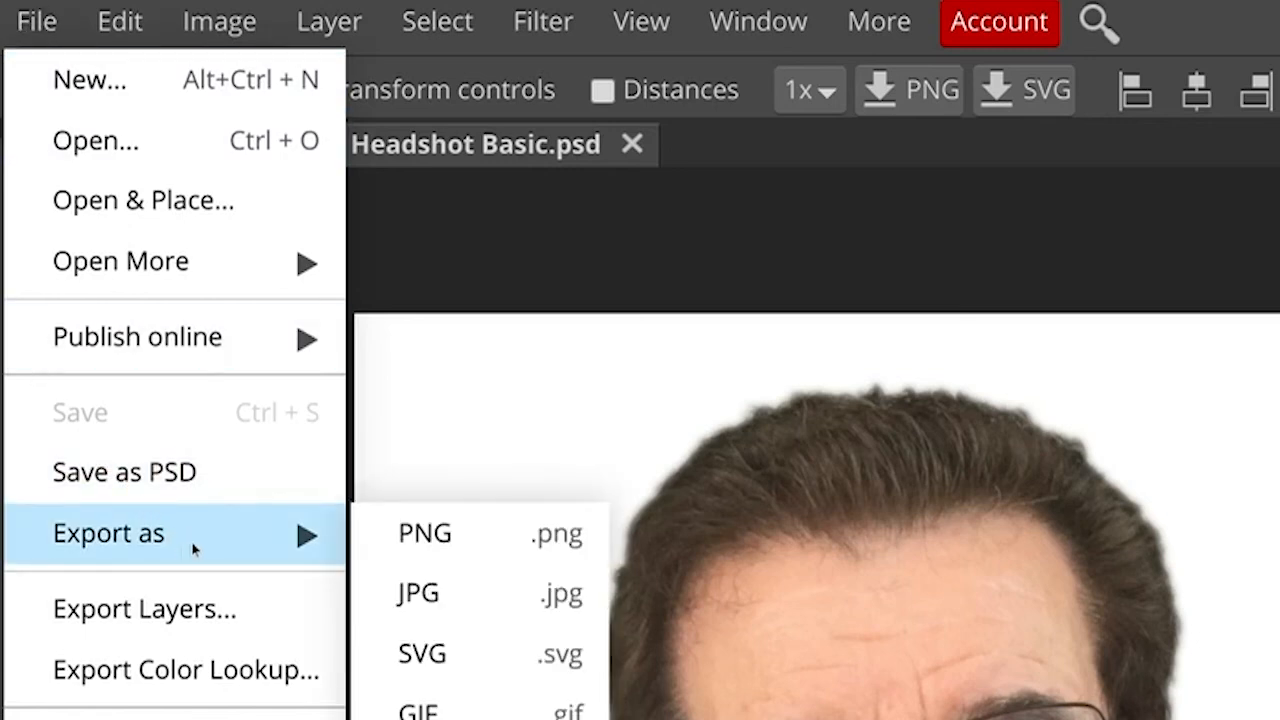
{"action": "left_click", "coordinate": [460, 607]}
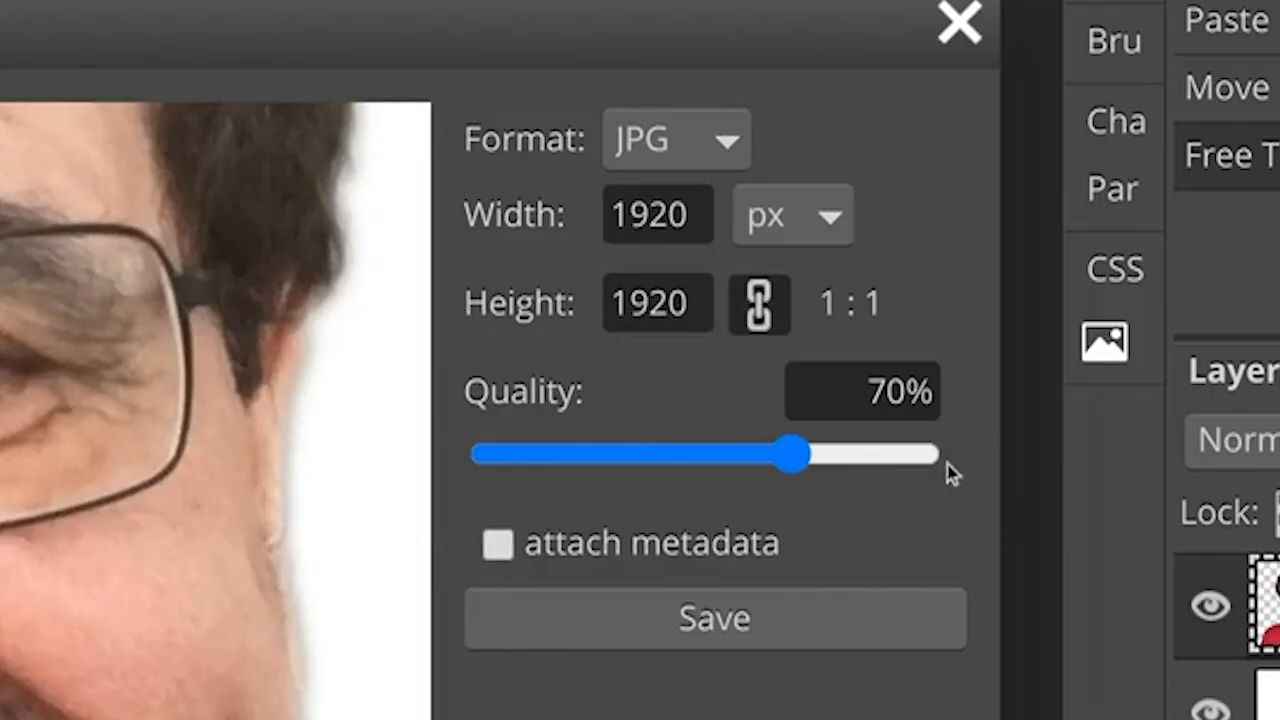
{"action": "left_click_drag", "start_coordinate": [795, 450], "coordinate": [955, 450]}
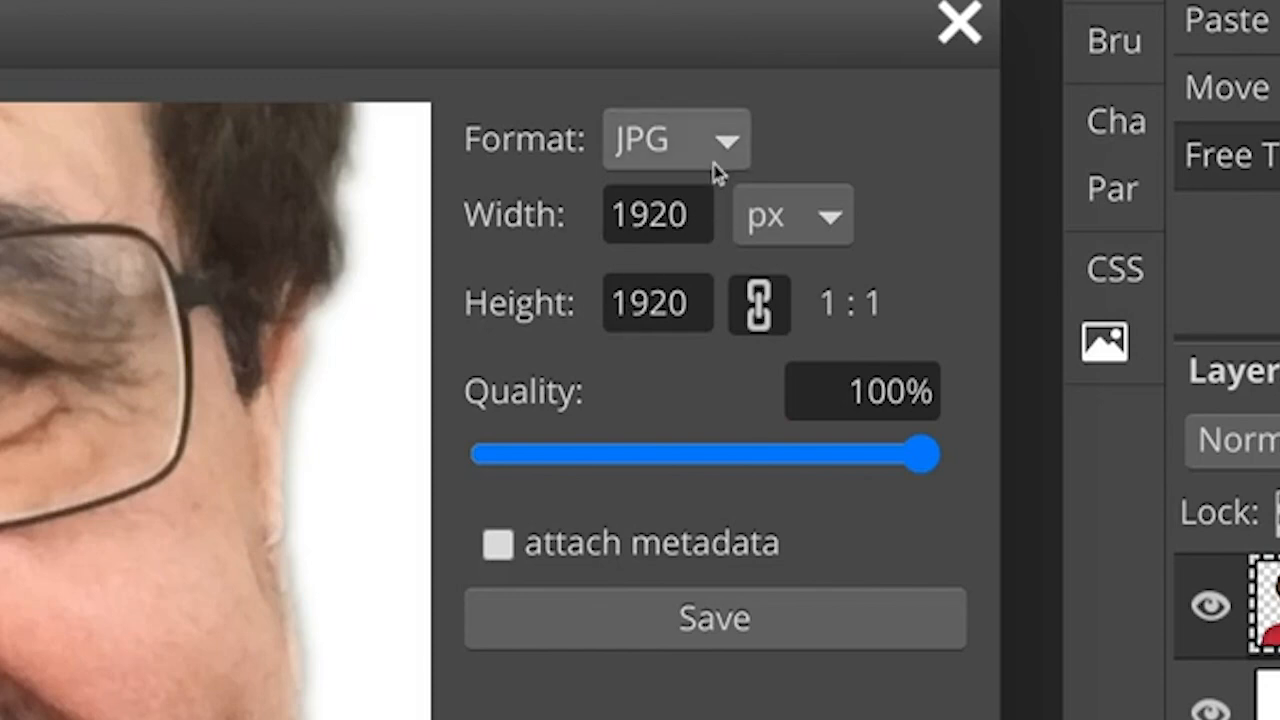
{"action": "left_click", "coordinate": [701, 632]}
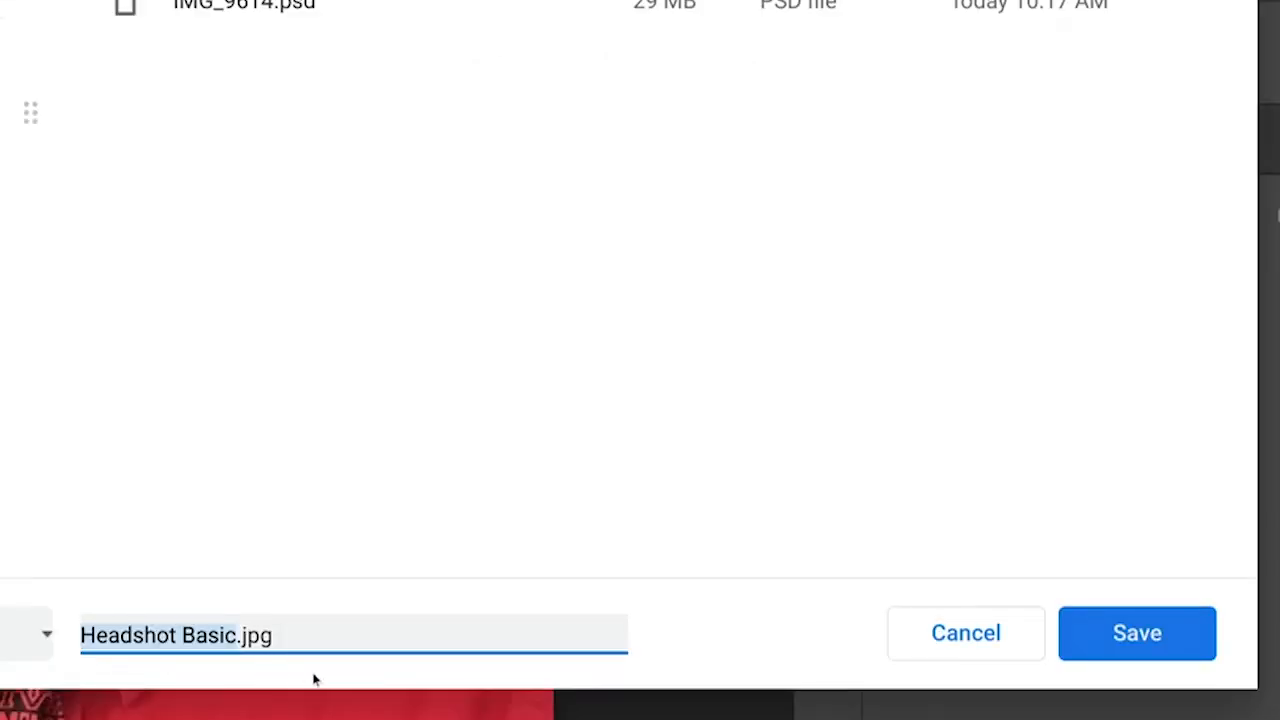
{"action": "left_click", "coordinate": [1074, 653]}
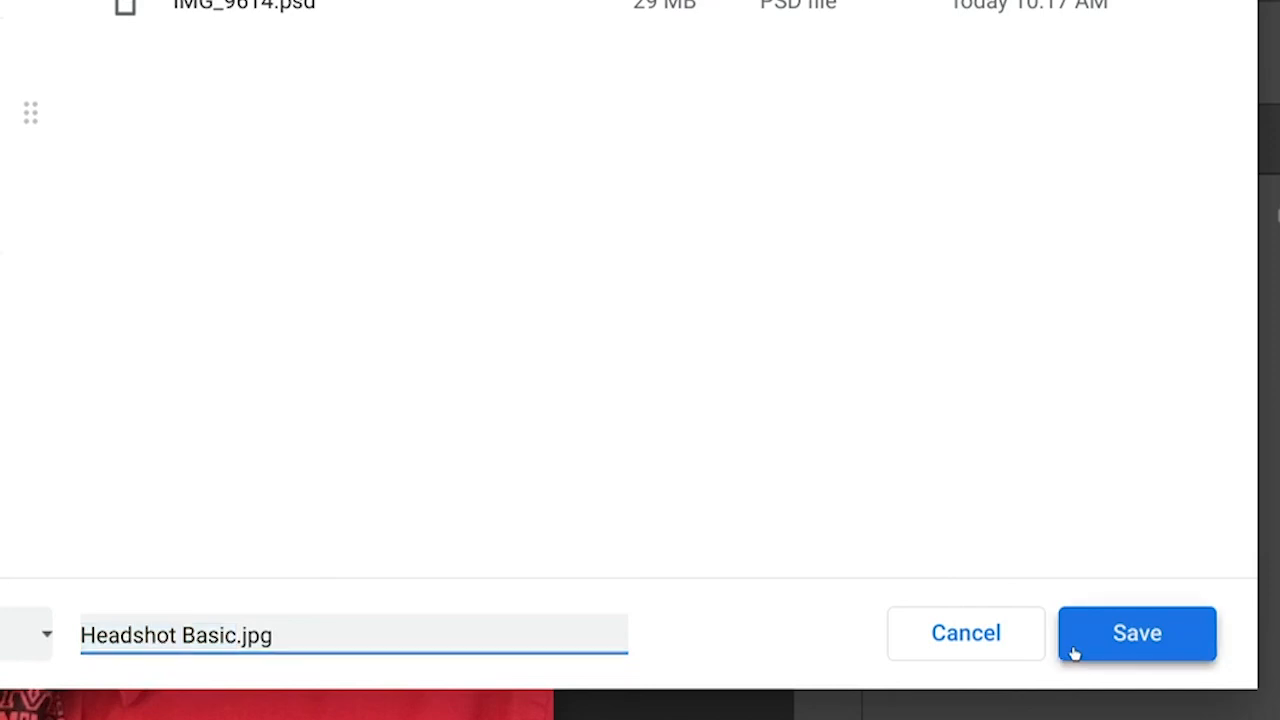